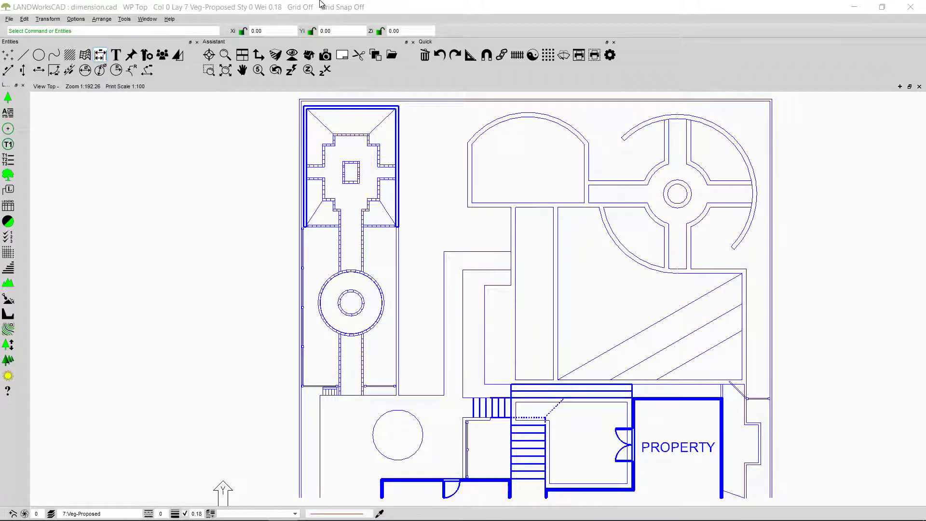
Add a parallel dimension above the short horizontal outer edge at the top of the L-shaped path
left_click(107, 57)
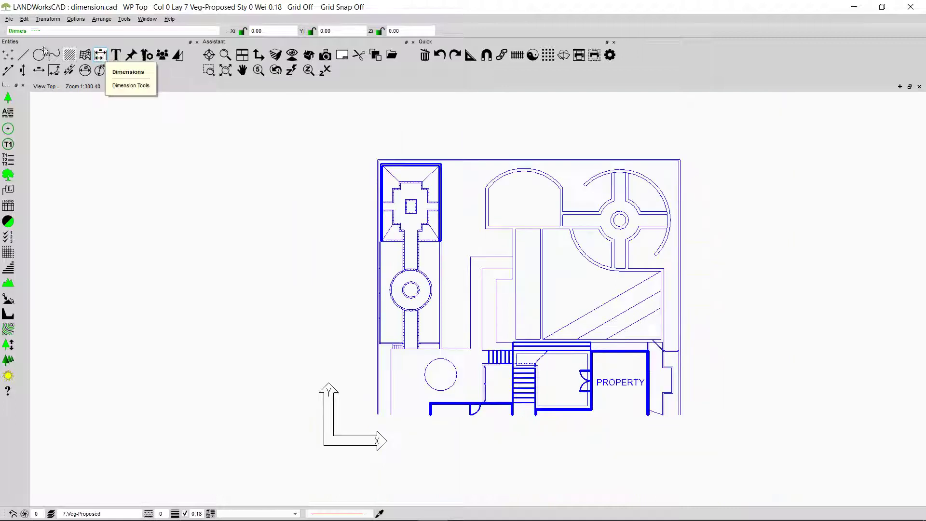
left_click(7, 71)
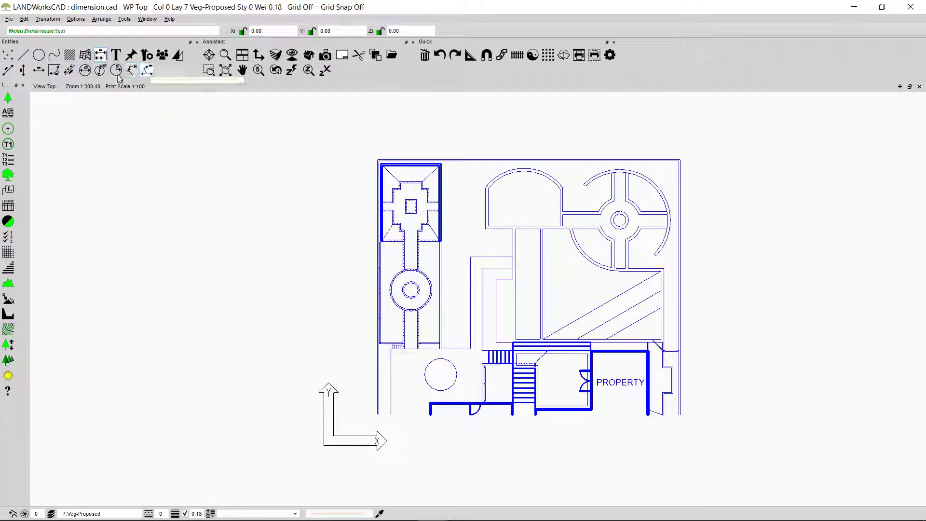
left_click(147, 71)
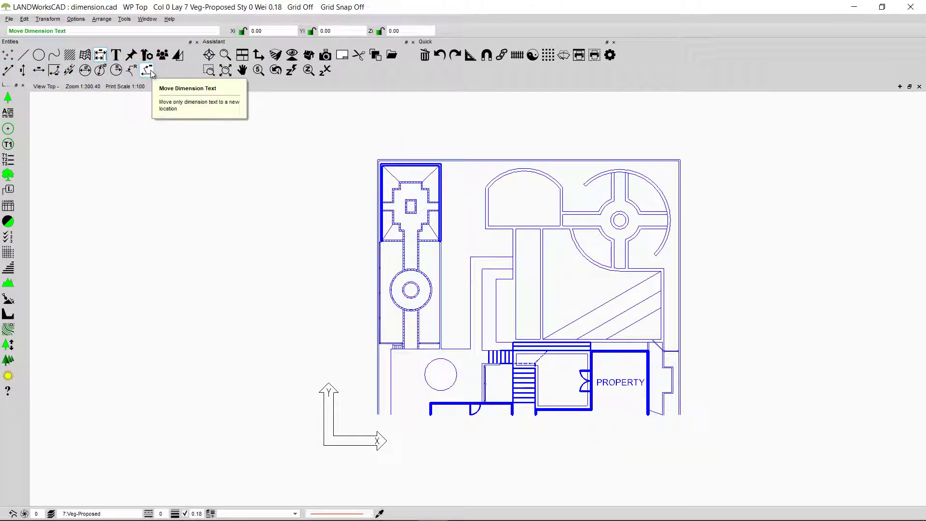
left_click(33, 76)
left_click(8, 71)
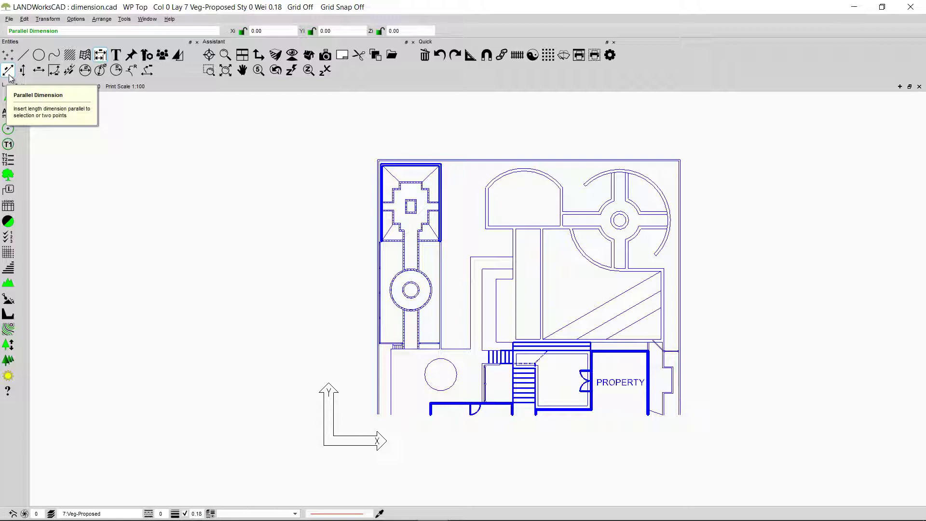
left_click(8, 71)
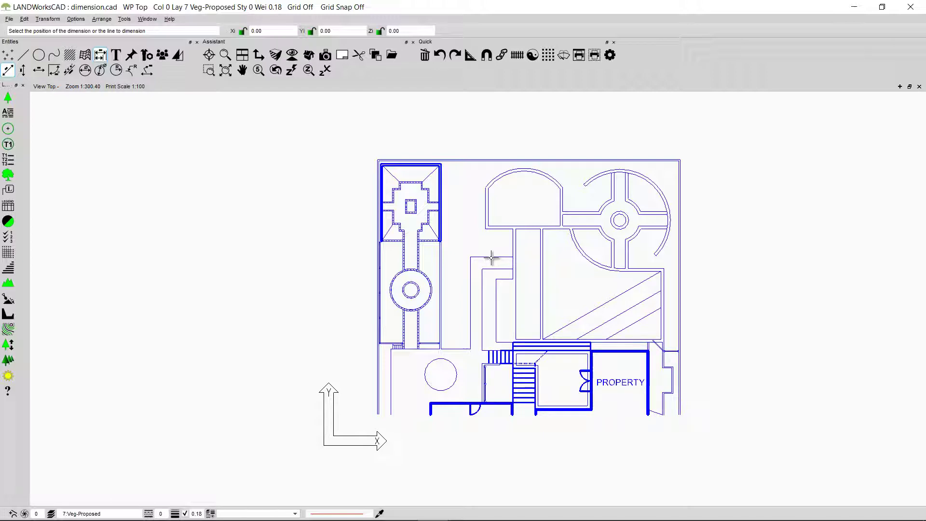
scroll(491, 258, "up", 4)
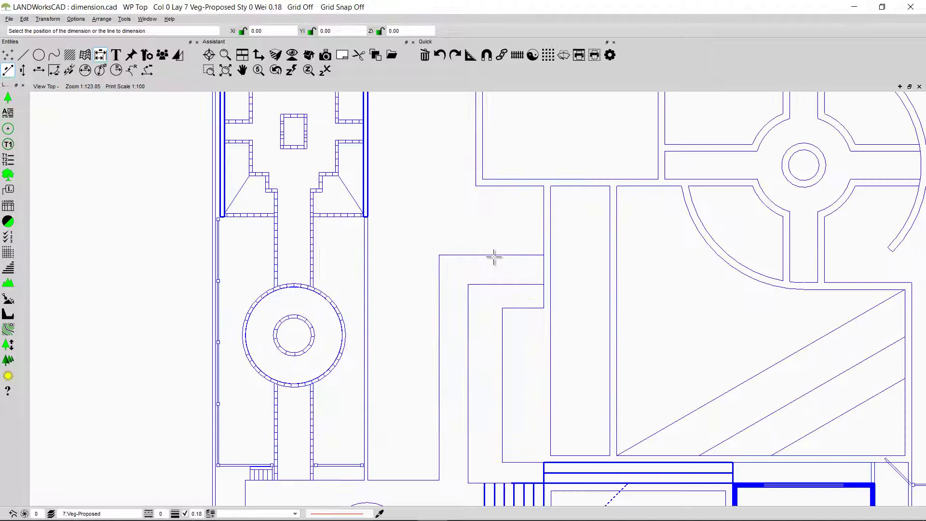
left_click(465, 256)
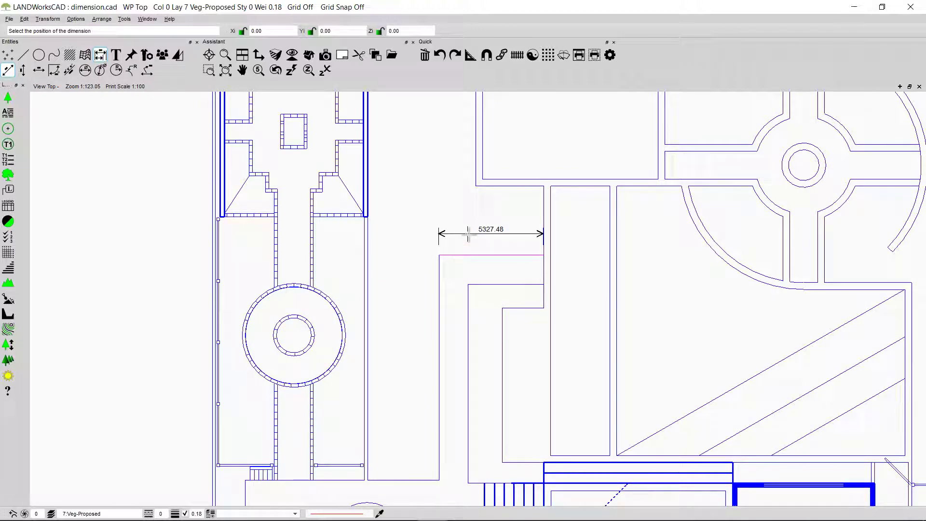
left_click(467, 235)
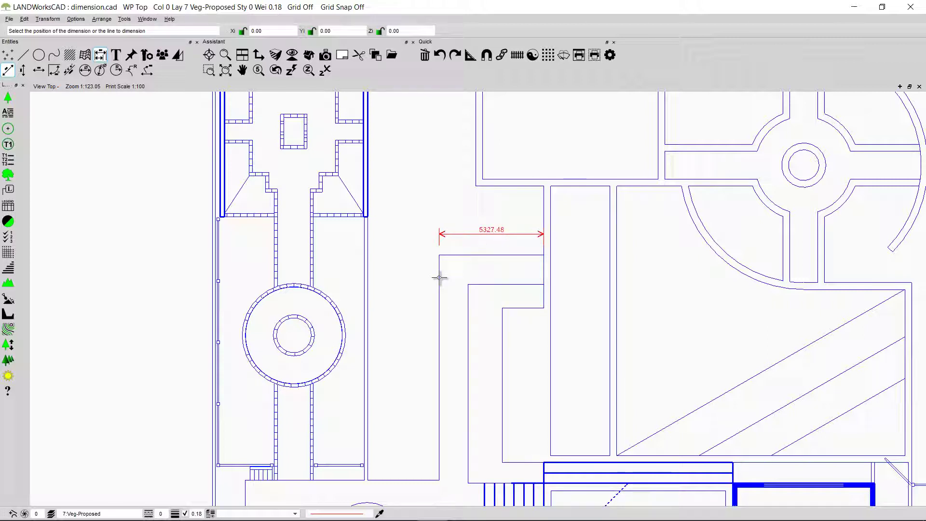
Add parallel dimensions to the L-shaped path's long vertical outer edge and to the longest diagonal line in the garden area above the property
left_click(8, 70)
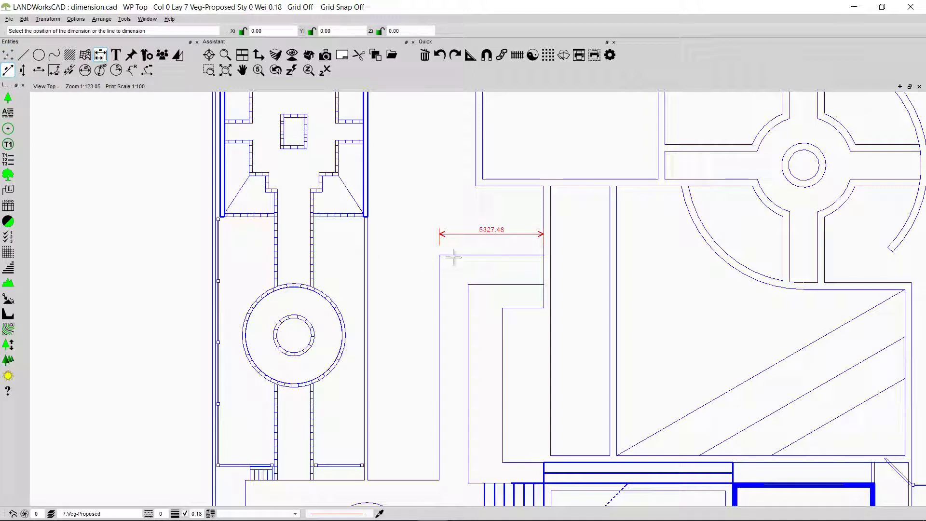
left_click(438, 285)
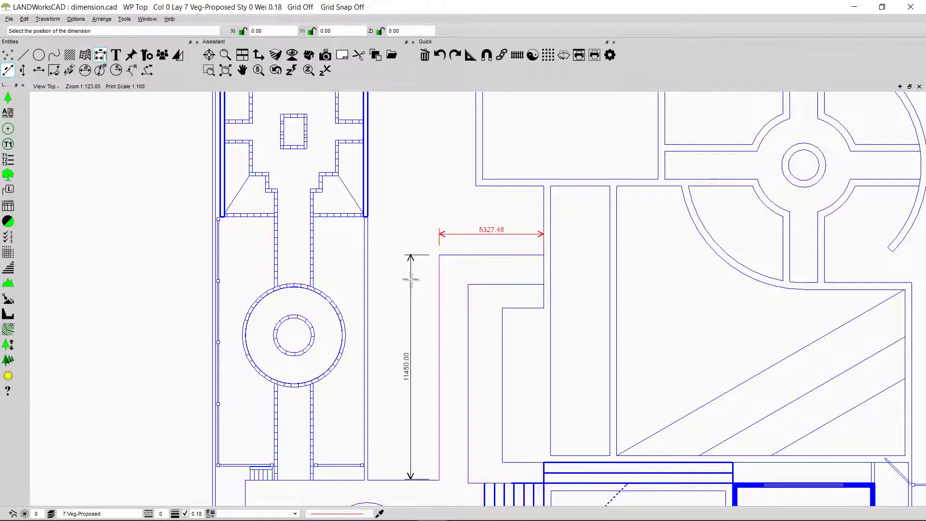
left_click(413, 283)
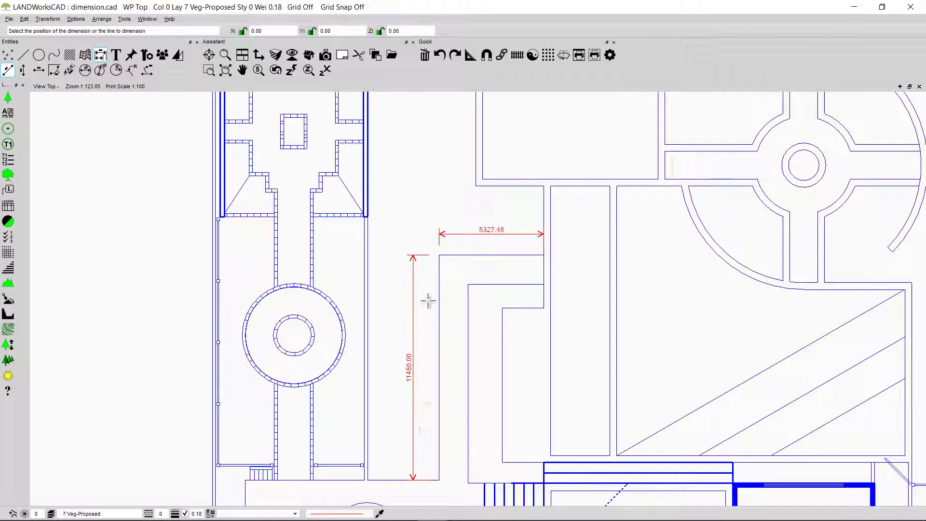
left_click(798, 351)
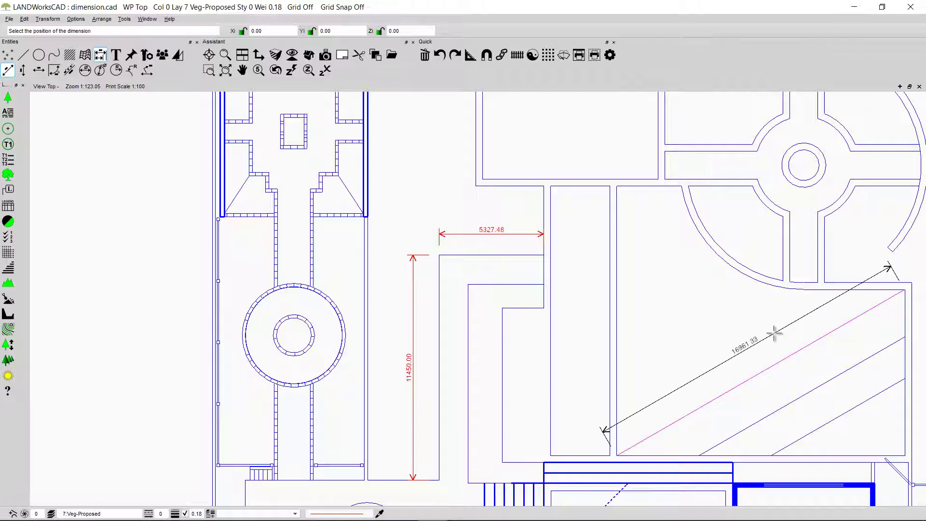
left_click(775, 333)
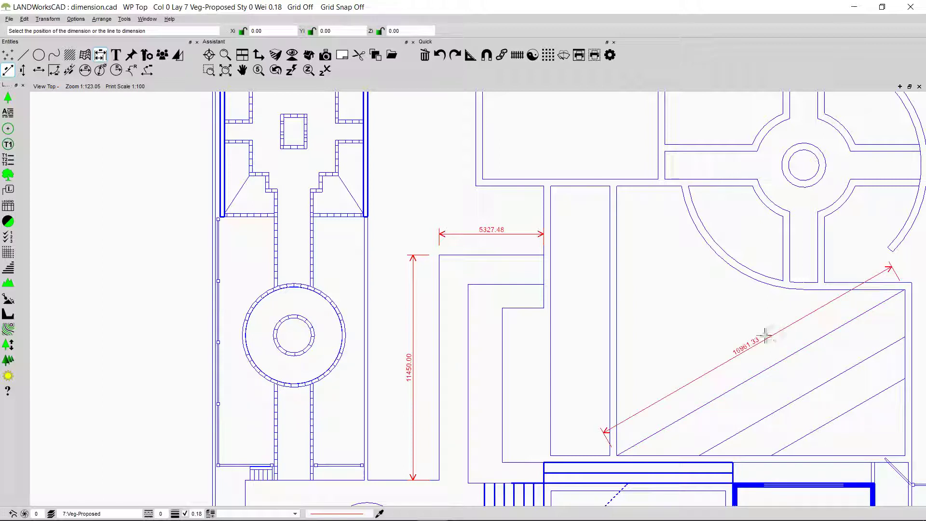
left_click(5, 72)
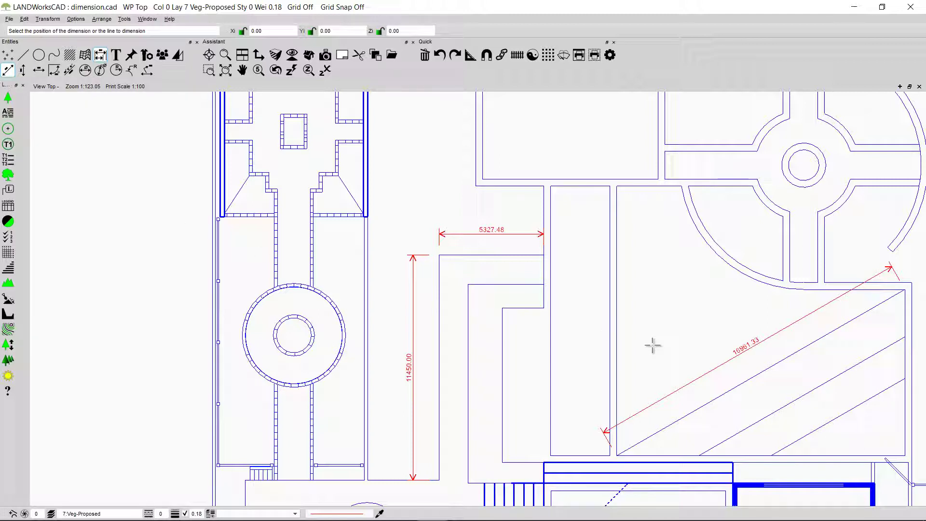
Add Y-axis dimensions for the right edge of the narrow vertical strip and the middle diagonal line, placing both inside the strip
left_click(22, 72)
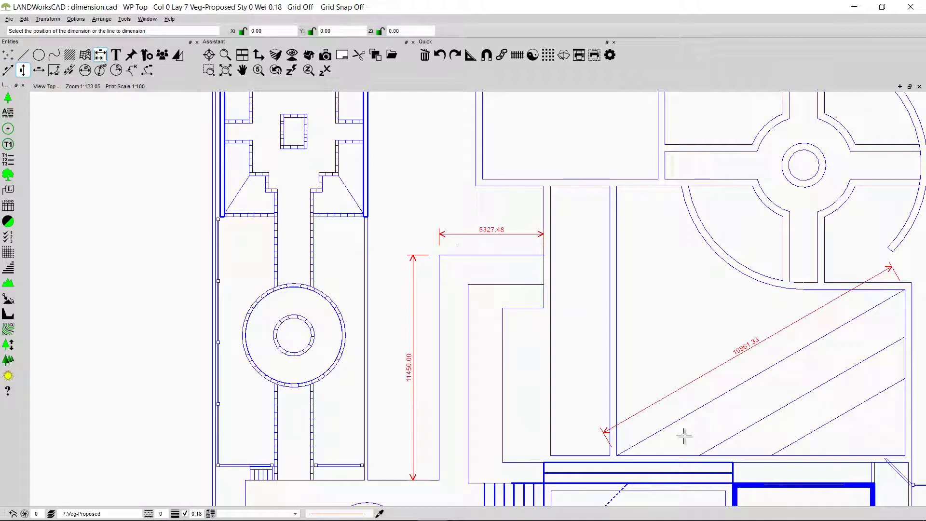
left_click(607, 206)
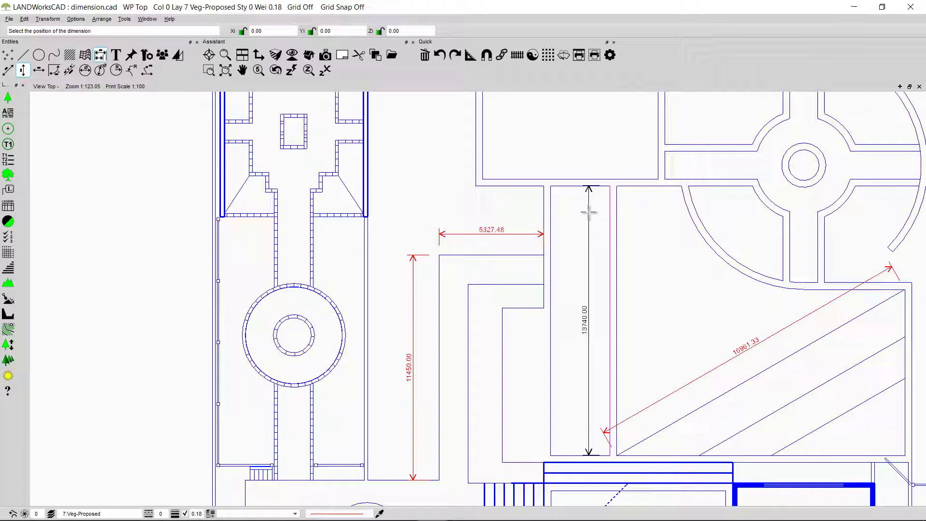
left_click(589, 213)
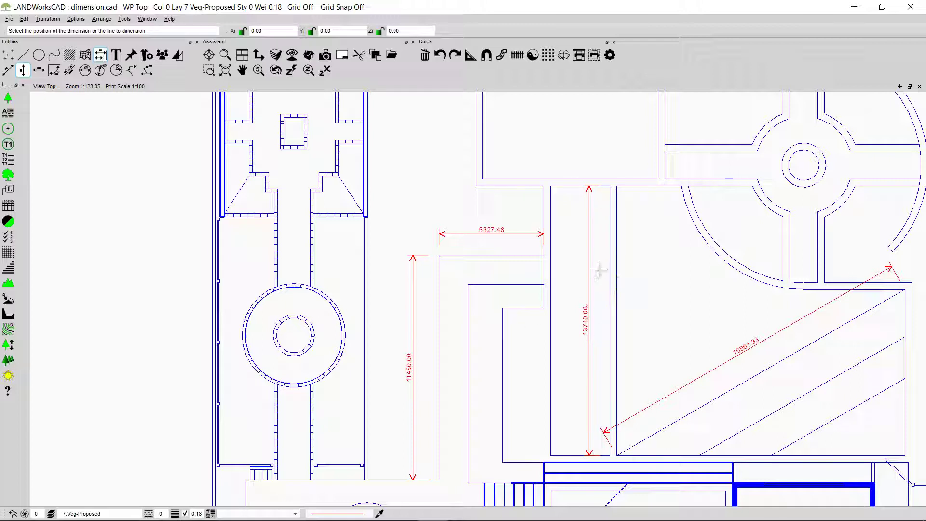
left_click(23, 70)
left_click(820, 386)
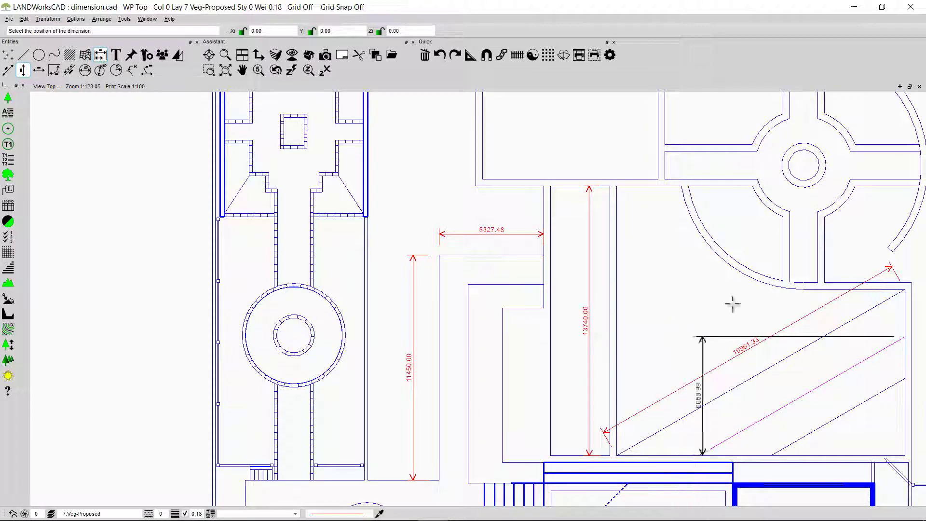
left_click(570, 305)
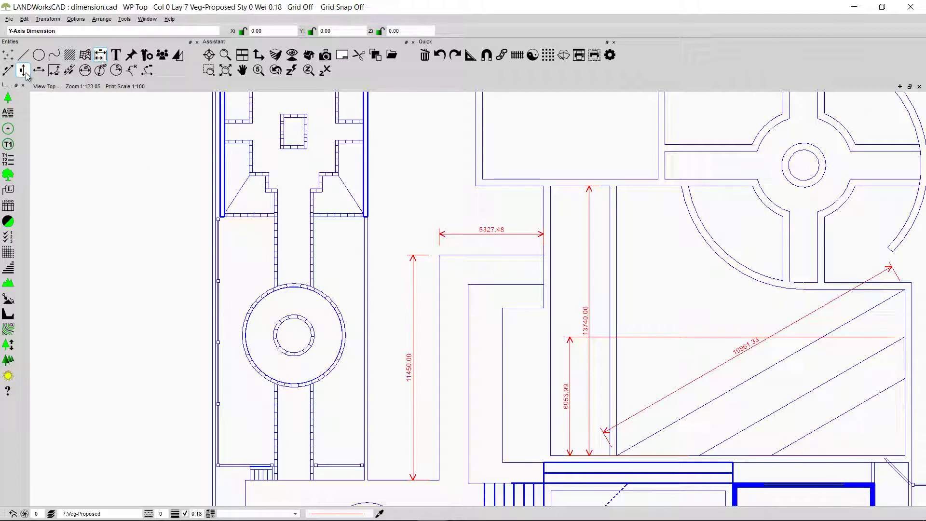
Place a chained Y-axis dimension outside the upper-left garden, covering the left-hand corners of its stepped brick edging from top to bottom
key("Left")
key("Up")
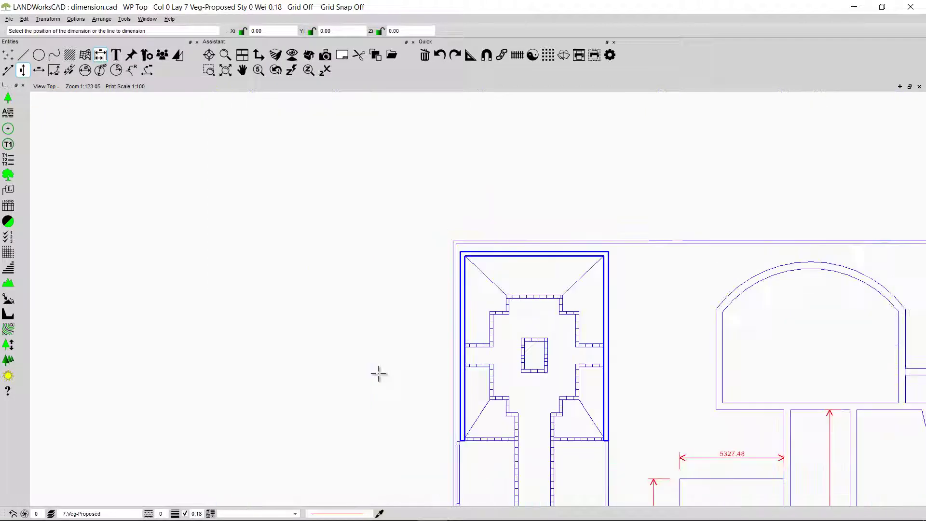
scroll(494, 328, "up", 3)
scroll(561, 356, "down", 3)
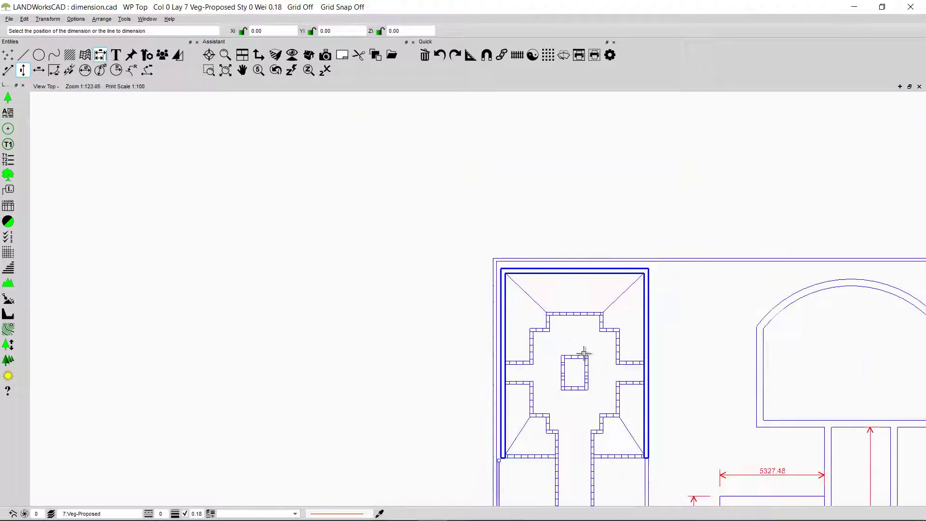
scroll(584, 346, "up", 2)
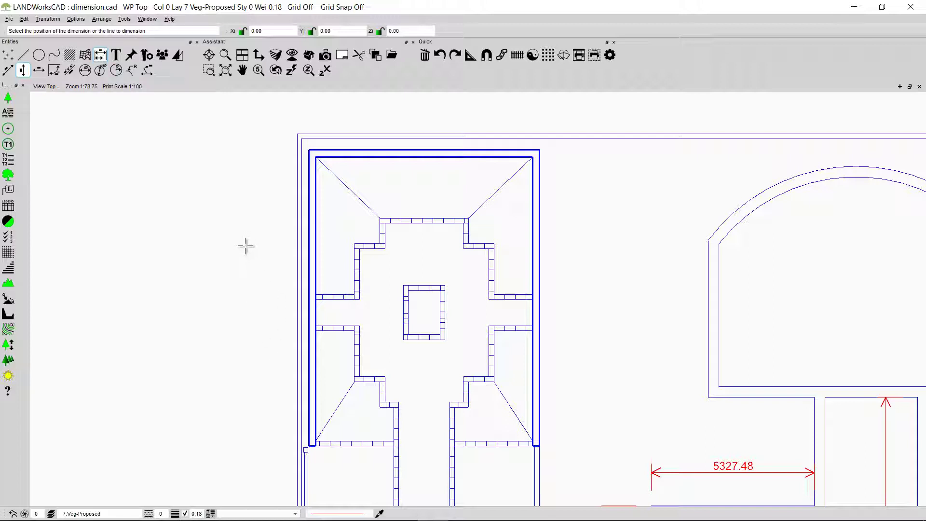
left_click(243, 212)
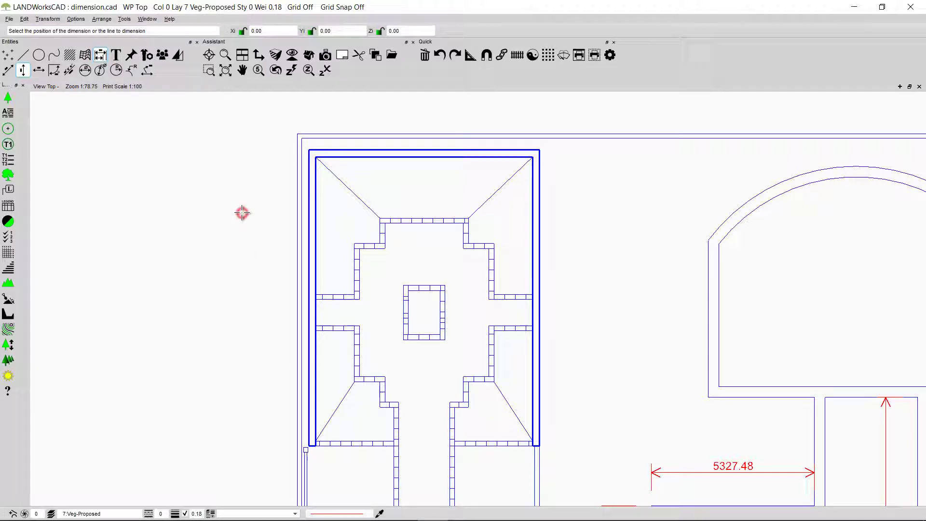
left_click(381, 217)
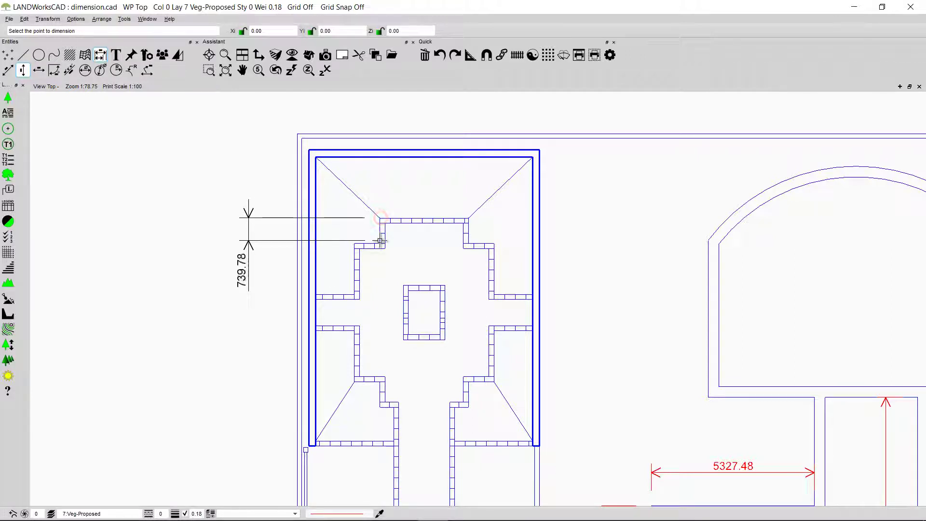
left_click(355, 244)
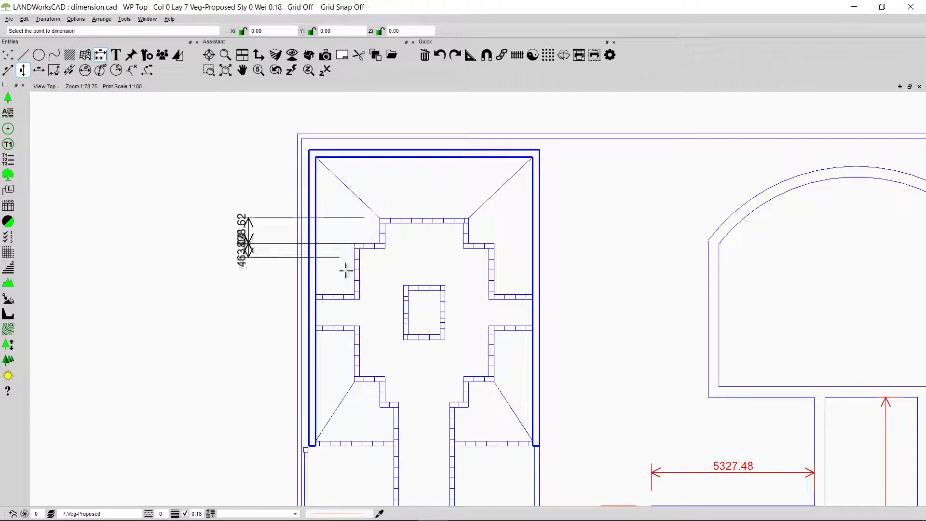
left_click(355, 295)
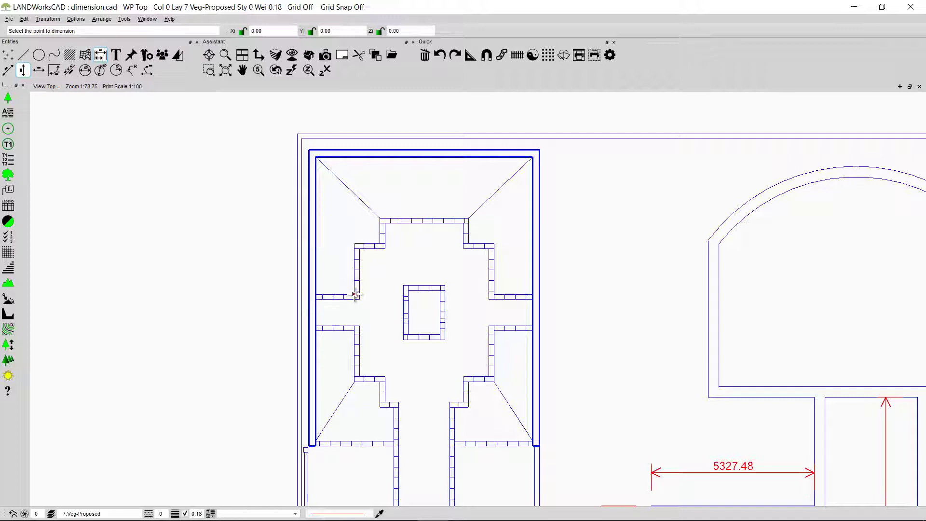
left_click(316, 330)
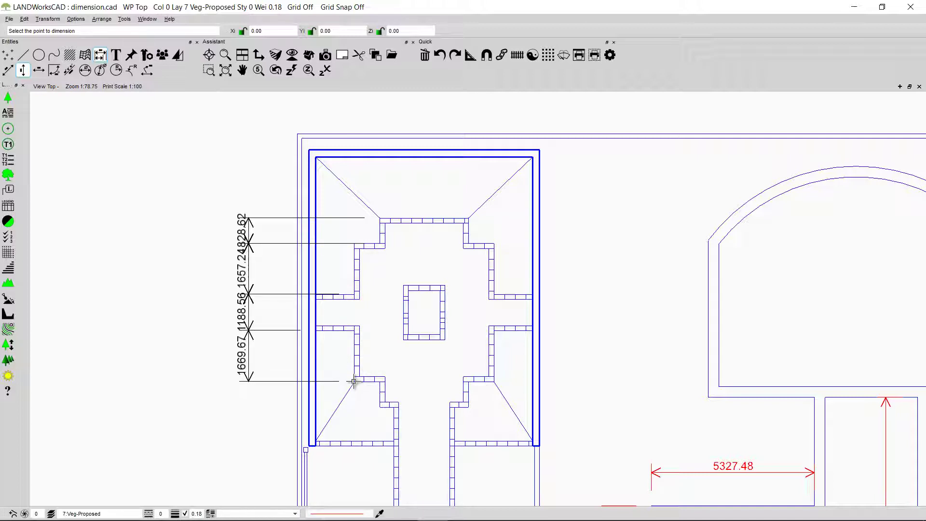
left_click(355, 380)
left_click(380, 406)
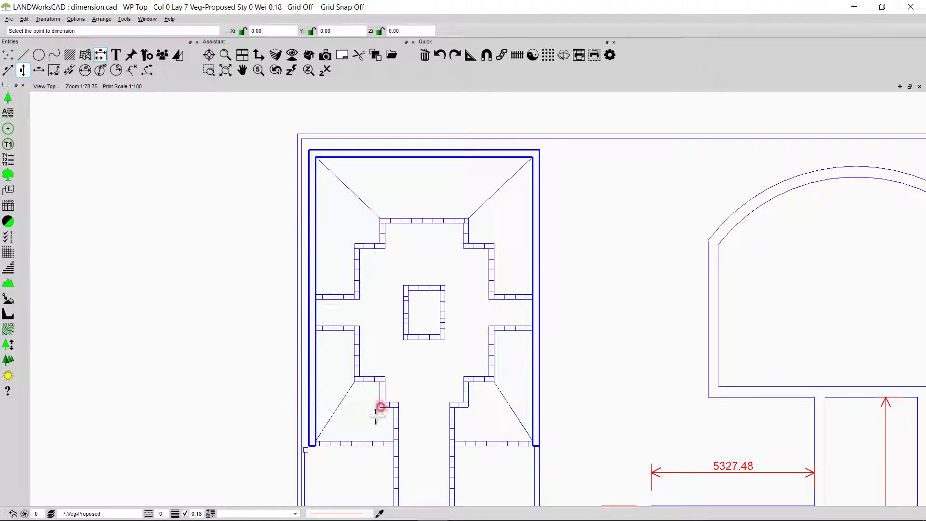
left_click(316, 441)
left_click(225, 163)
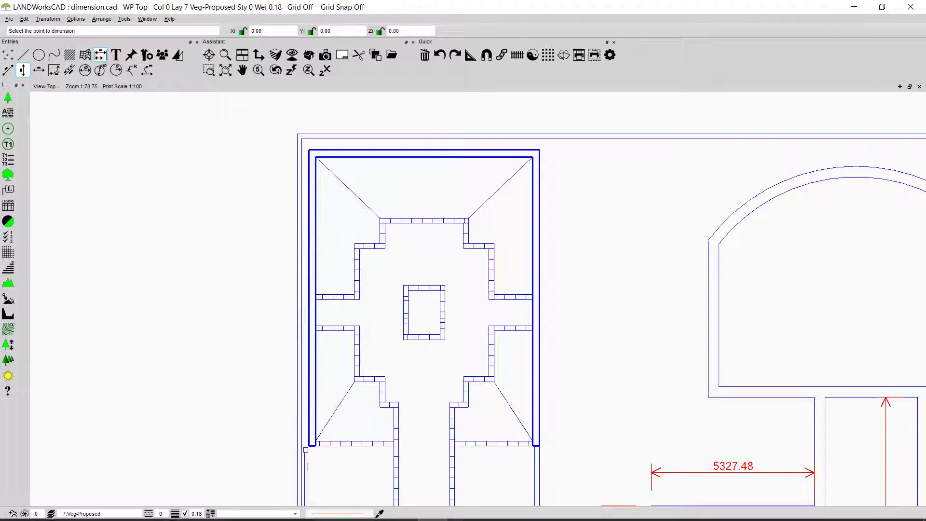
right_click(231, 127)
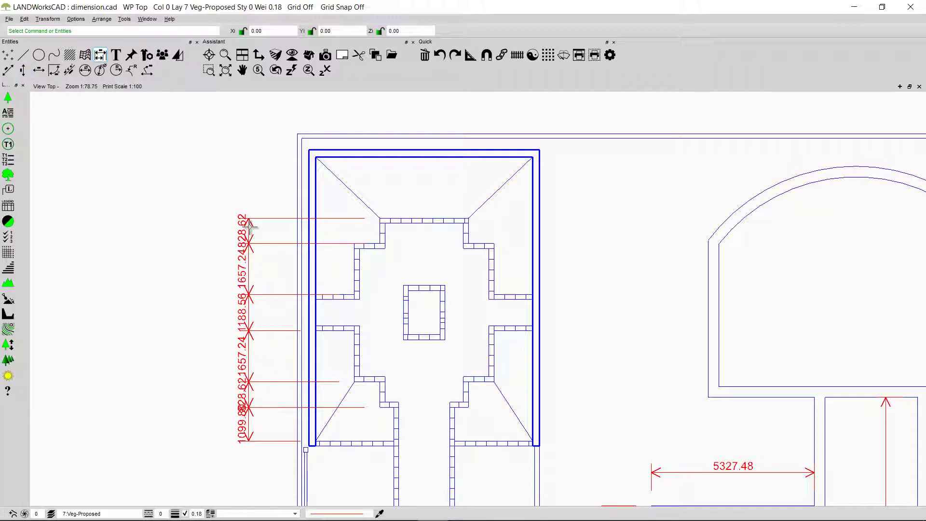
Set the value text height of the chained Y-axis dimension to 3
left_click(243, 273)
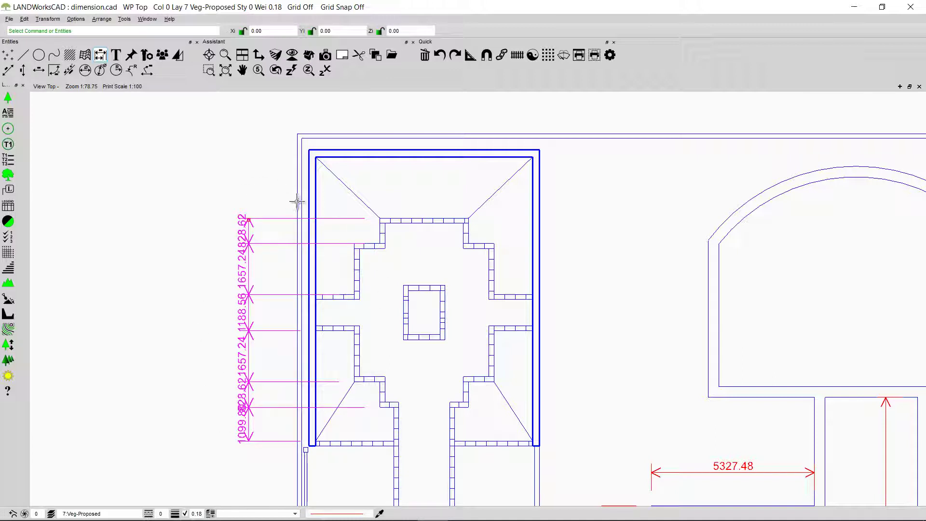
double_click(241, 271)
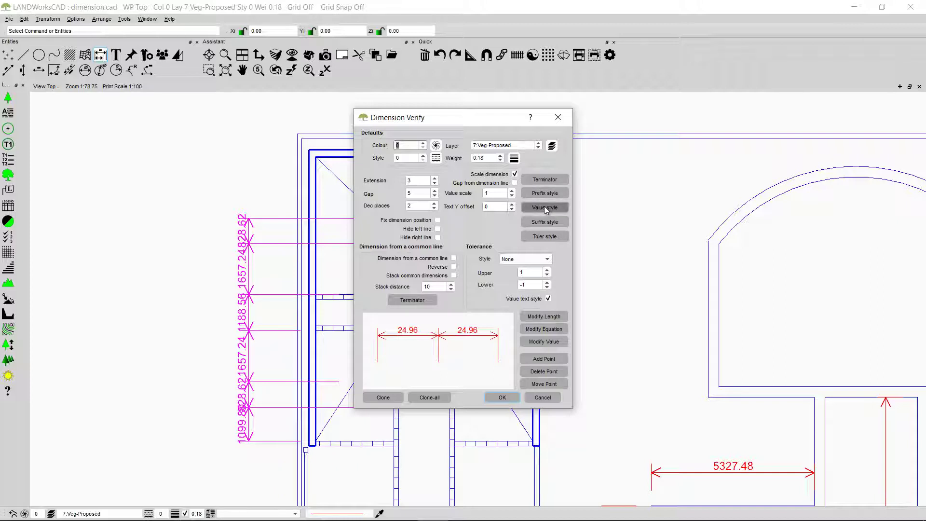
left_click(546, 208)
double_click(442, 204)
type("4")
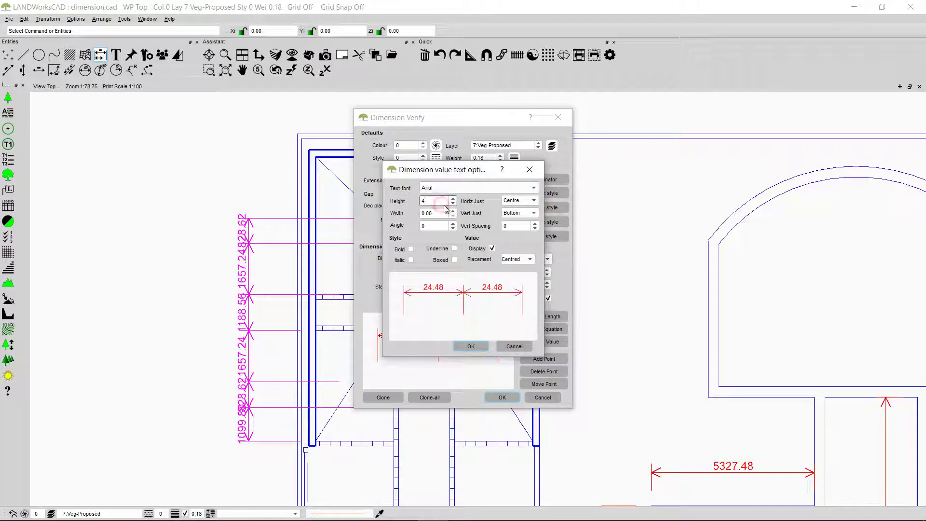
type("3")
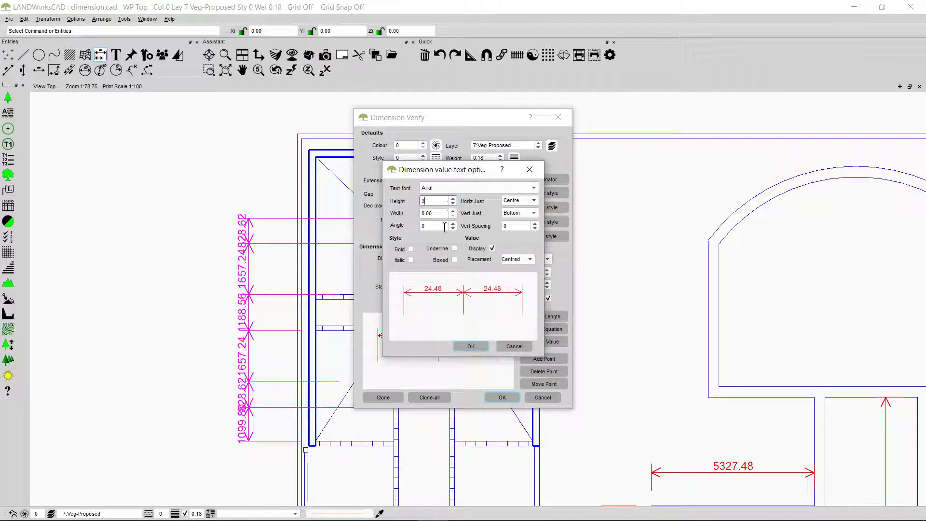
left_click(470, 347)
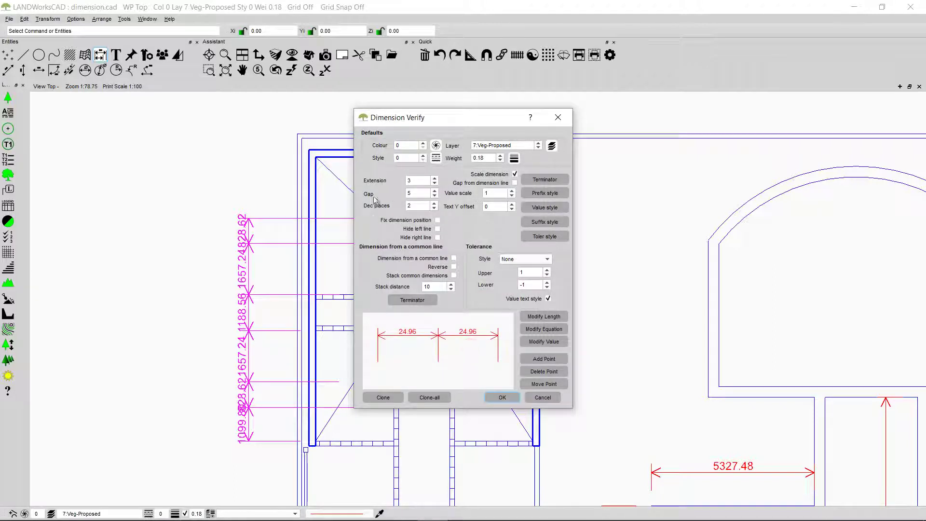
Set the chained Y-axis dimension's decimal places to 0 and its open-arrow terminator length to 2
left_click(434, 209)
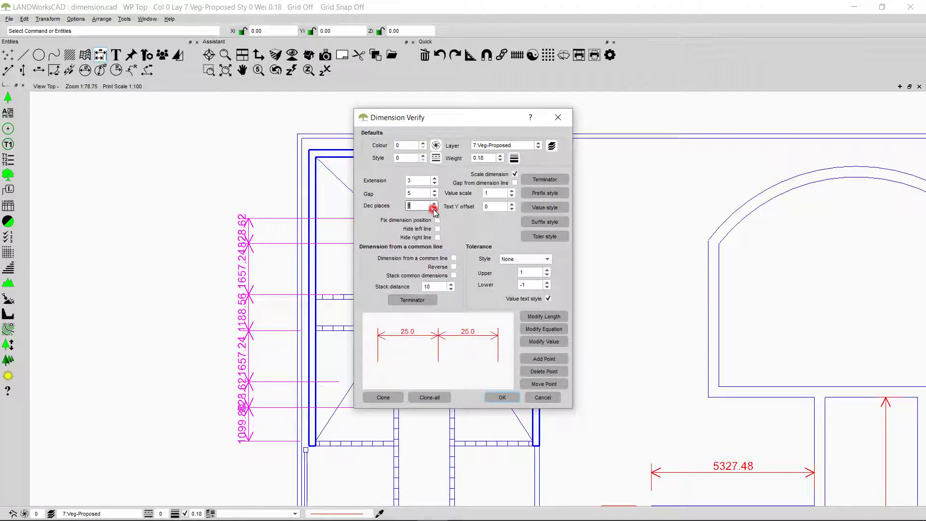
left_click(434, 209)
left_click(545, 179)
left_click(464, 197)
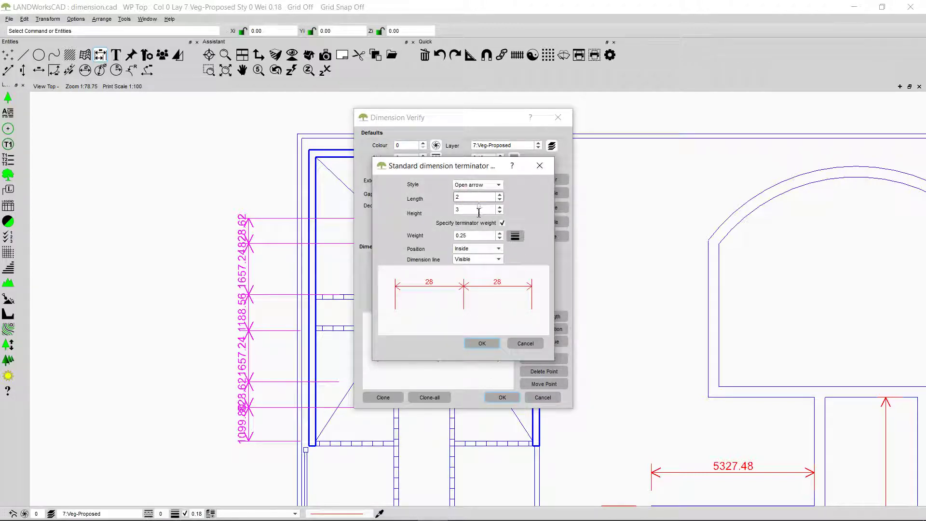
left_click(478, 211)
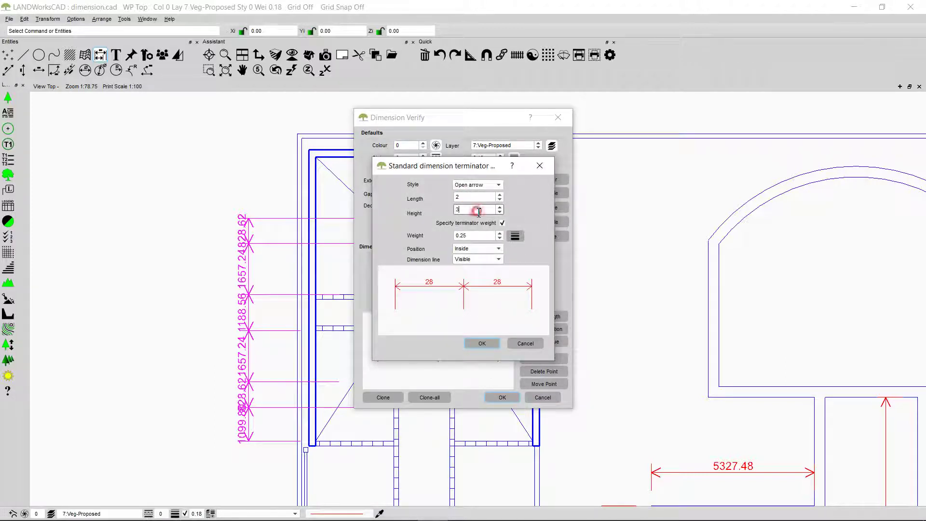
left_click(482, 343)
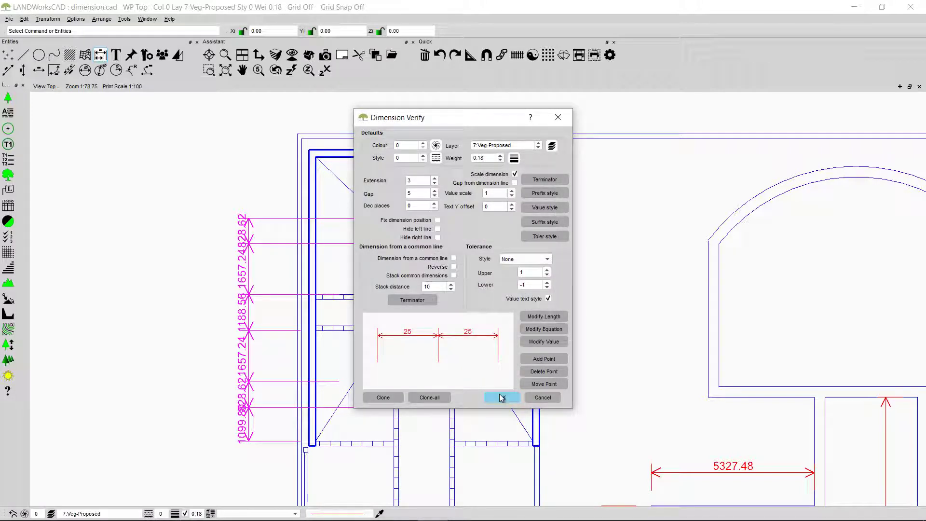
left_click(502, 397)
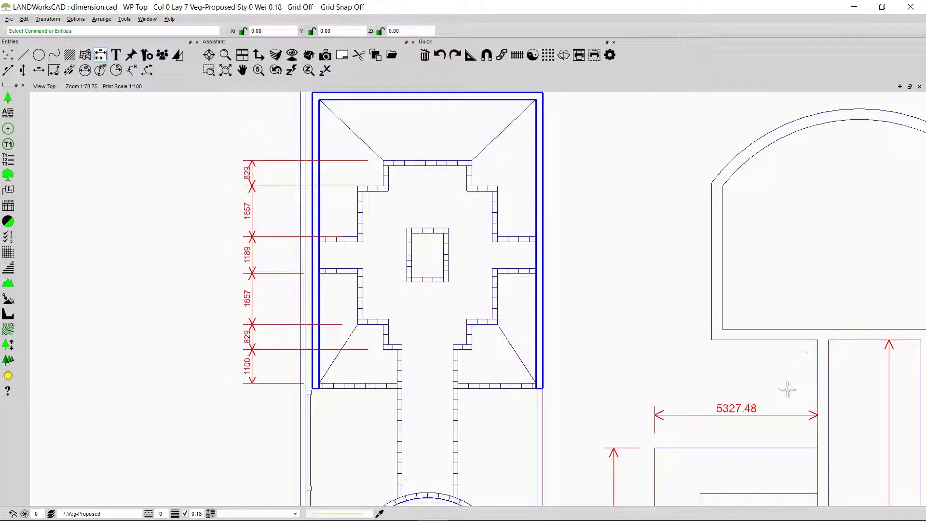
Review the dimension settings of the chained Y-axis dimension beside the upper-left garden
scroll(664, 343, "down", 2)
scroll(669, 362, "down", 2)
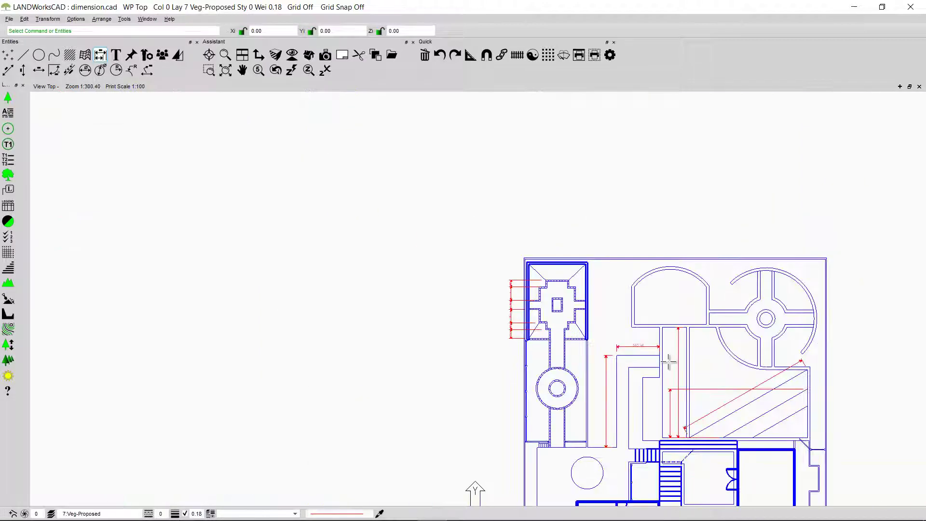
scroll(663, 360, "up", 3)
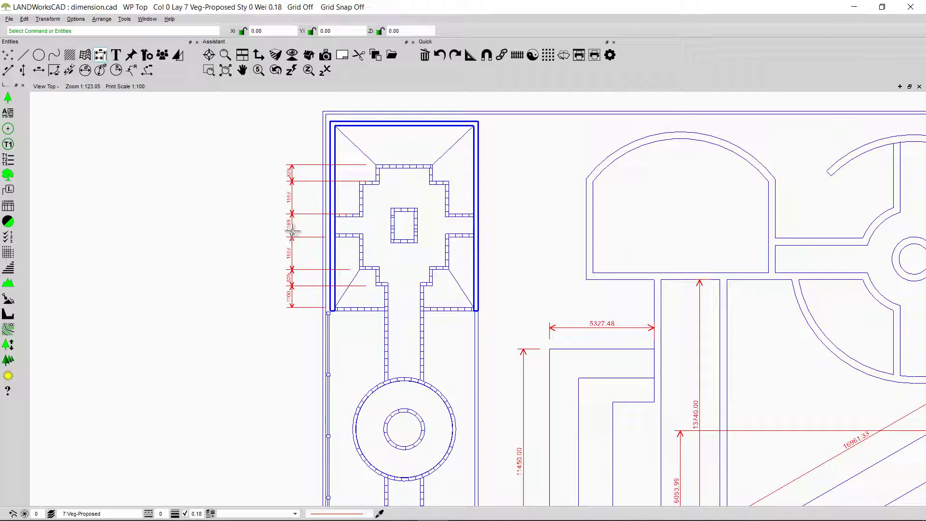
left_click(293, 232)
left_click(85, 20)
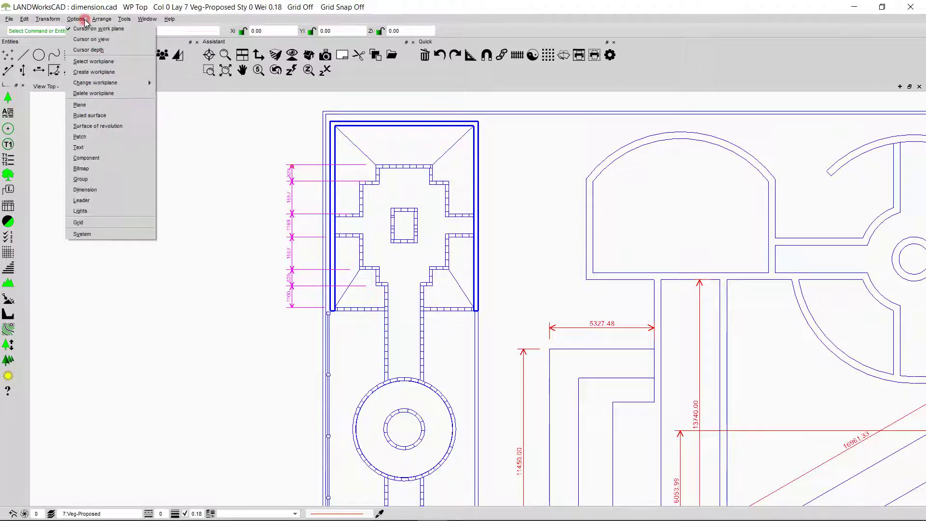
left_click(97, 189)
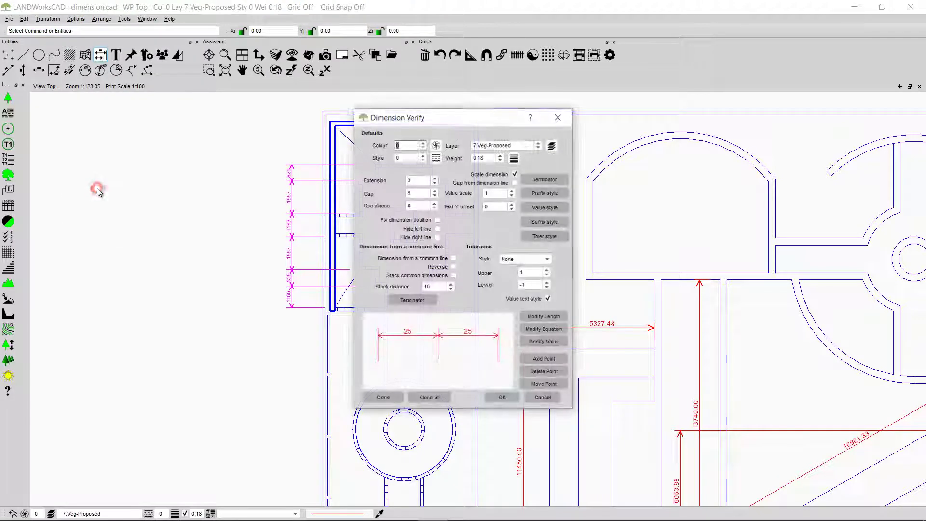
left_click(557, 117)
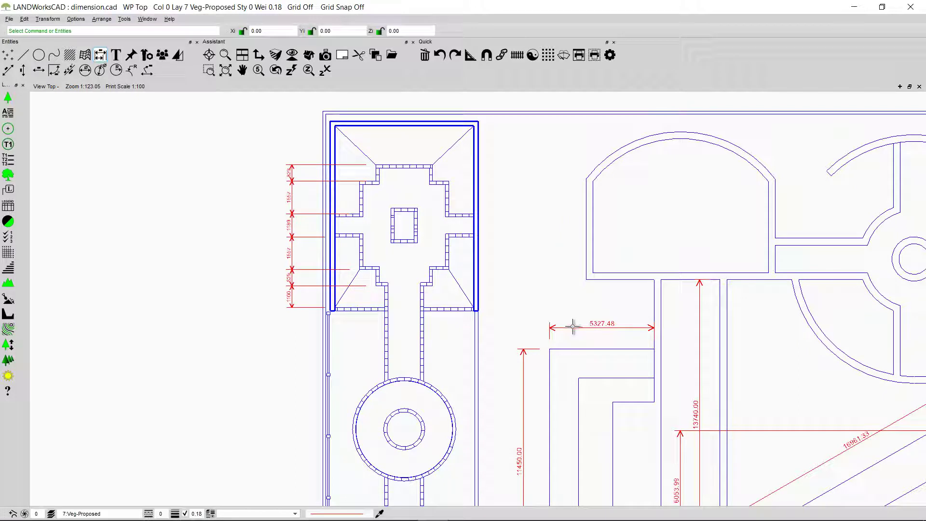
Set the decimal places to 0 for the L-shaped path's horizontal and vertical dimensions and the narrow strip's full-height dimension together
left_click(572, 327)
left_click(699, 380)
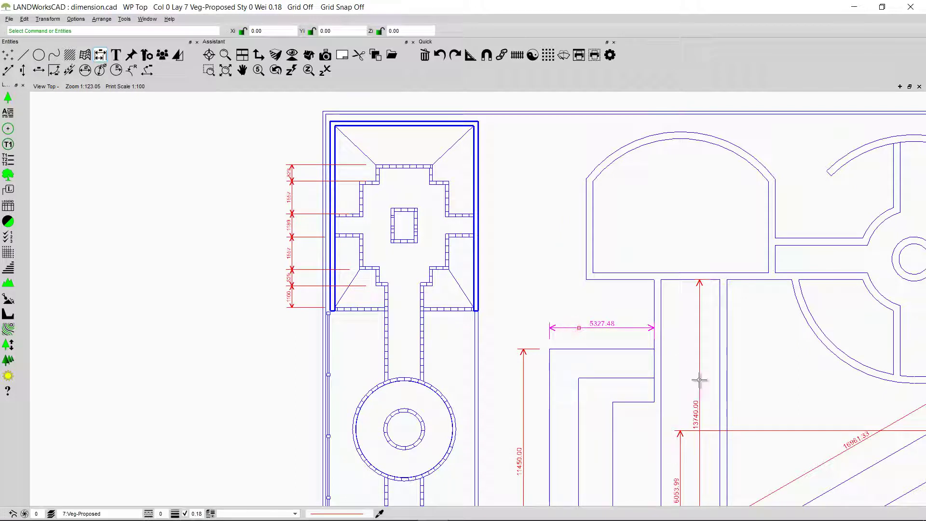
left_click(524, 399)
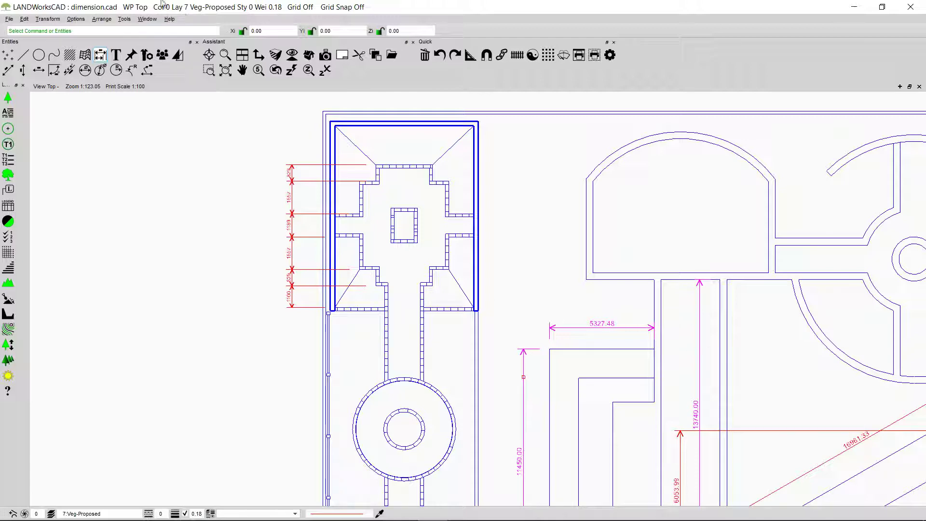
left_click(75, 19)
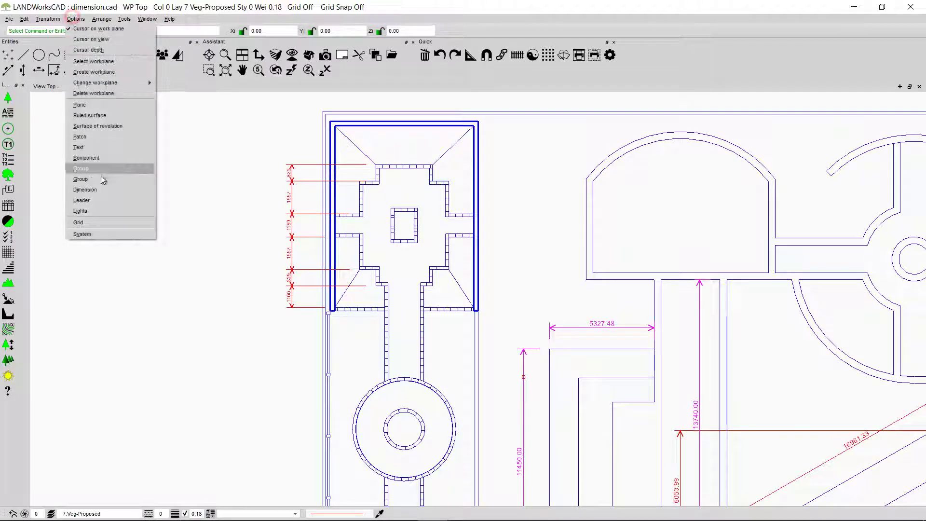
left_click(108, 190)
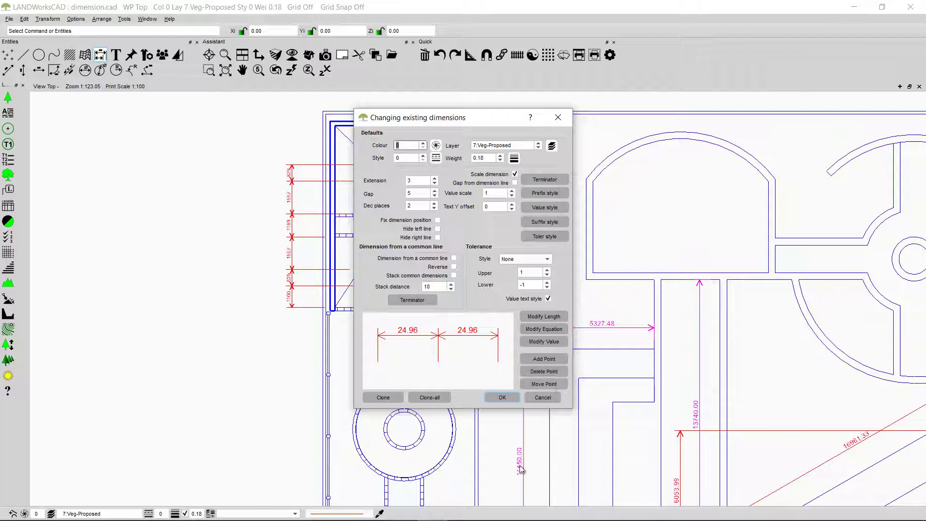
left_click(435, 208)
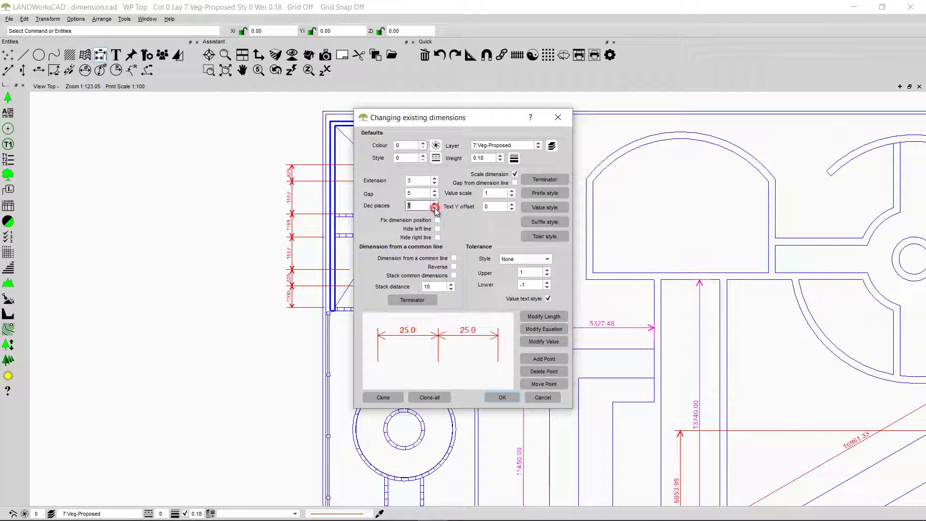
left_click(435, 209)
left_click(502, 397)
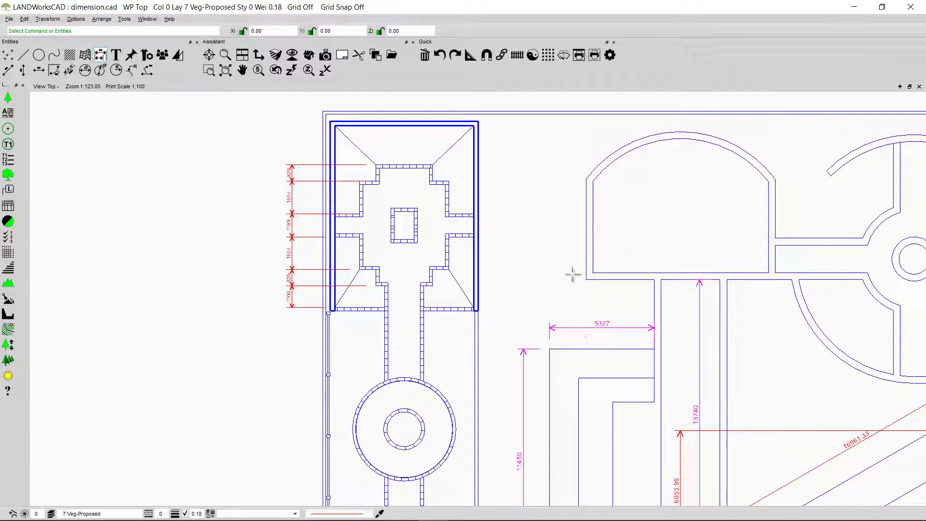
Review the default dimension options with no dimension selected
left_click(76, 19)
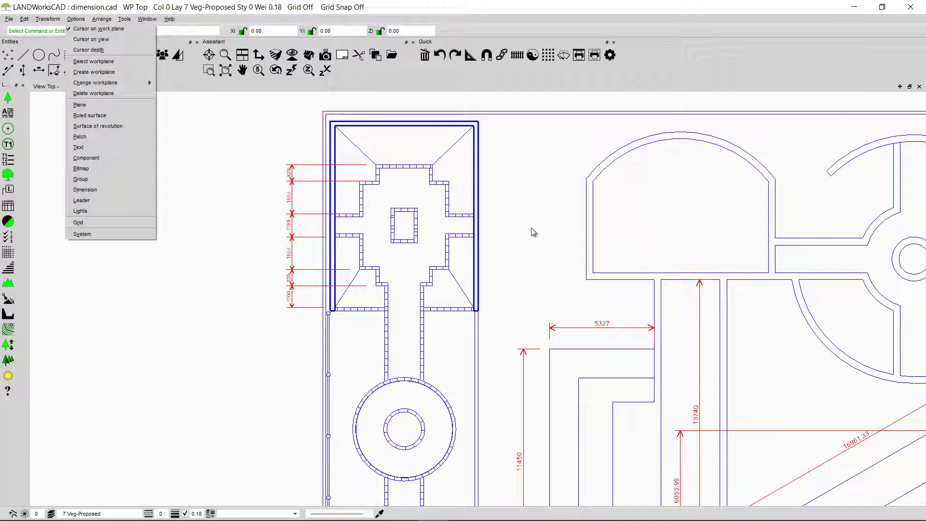
left_click(108, 190)
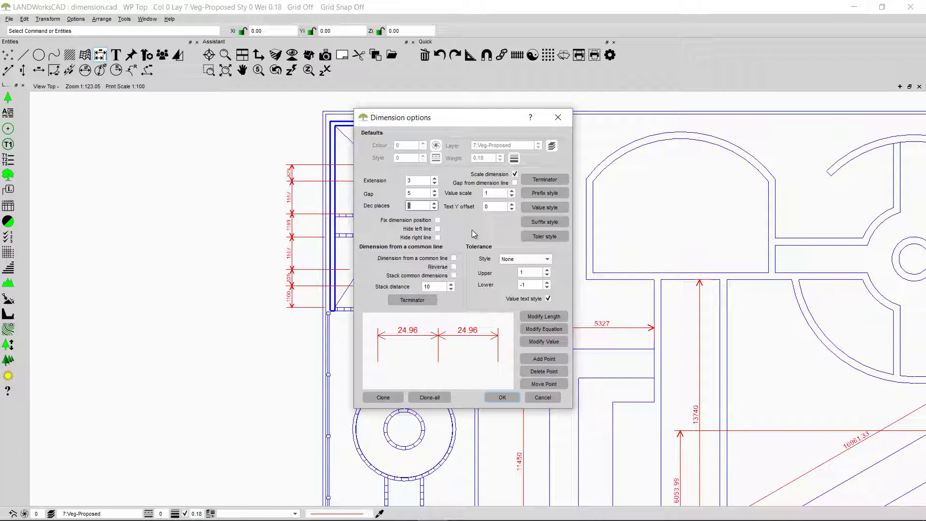
left_click(534, 399)
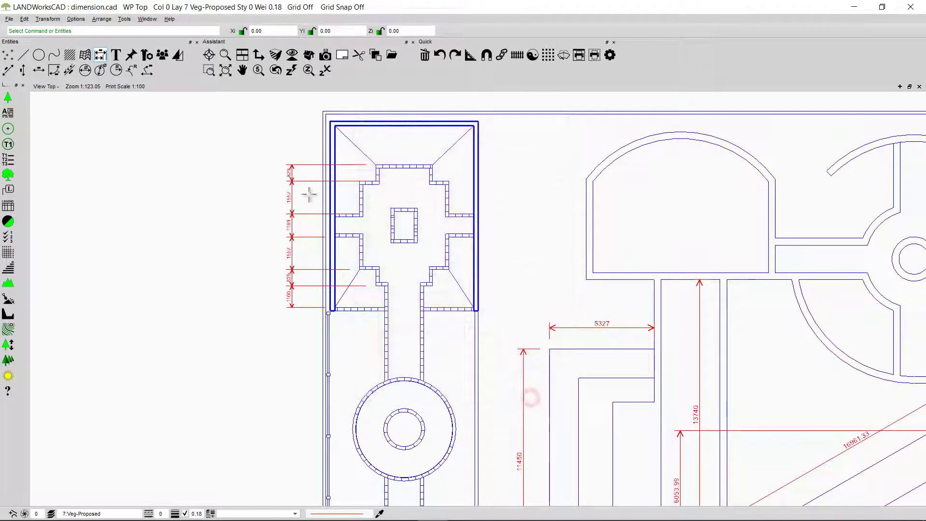
Add a point to the chained Y-axis dimension at the top-left outer corner of the garden's thick boundary
double_click(293, 229)
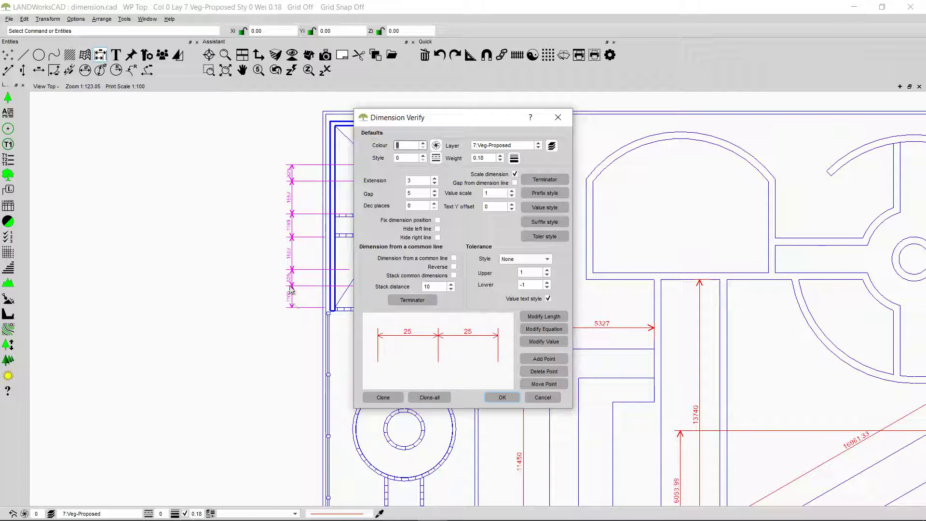
left_click(534, 359)
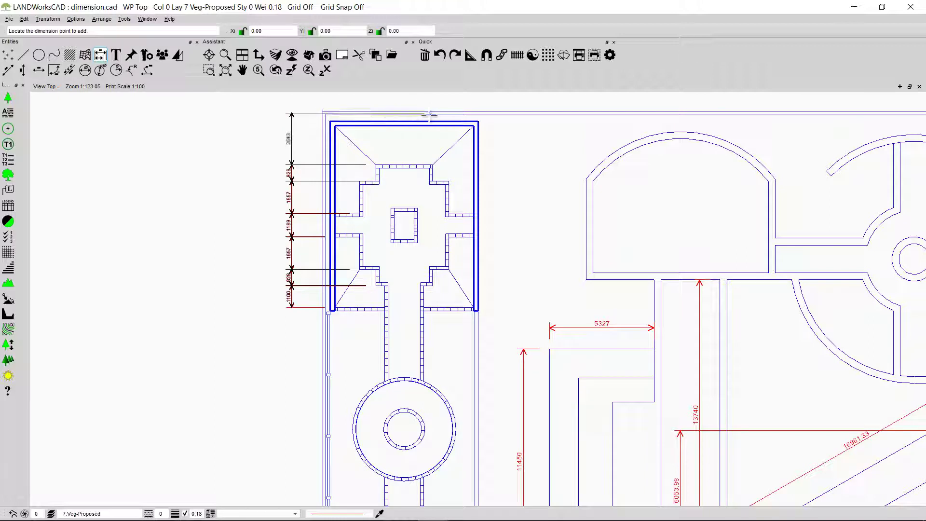
left_click(330, 121)
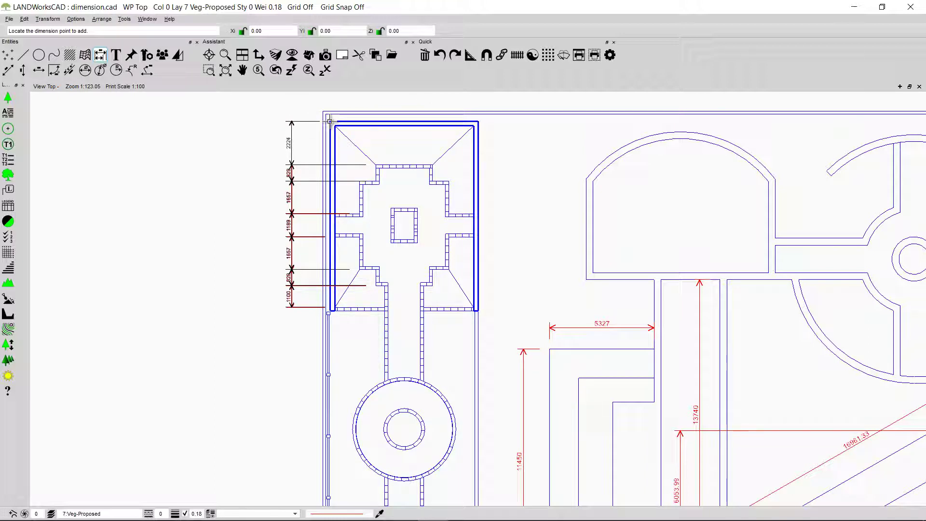
key("Escape")
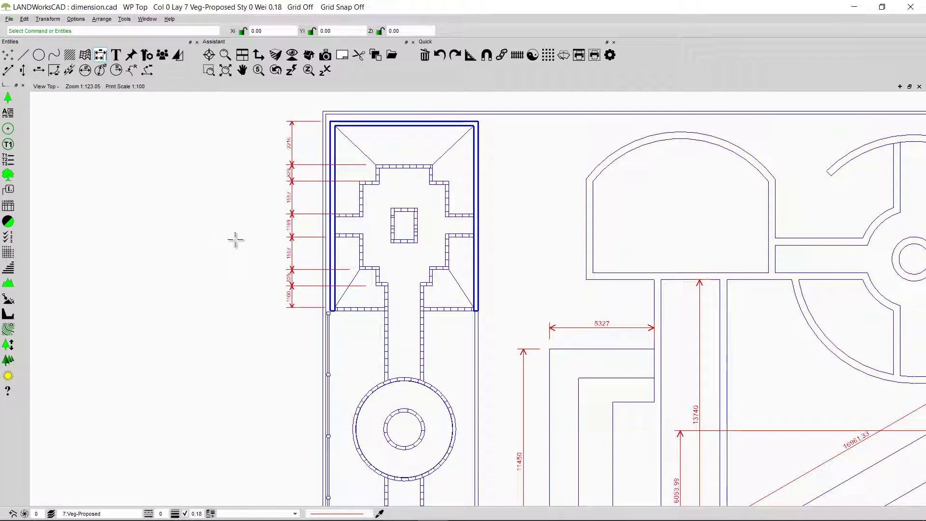
Delete the chained dimension's points at the topmost brick edging corner and at the lower edge of the left side opening
double_click(292, 213)
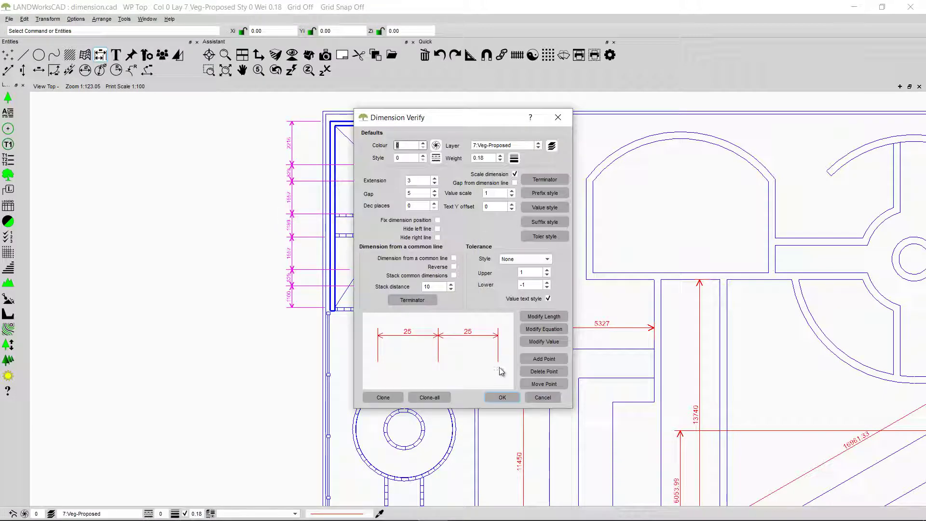
left_click(544, 372)
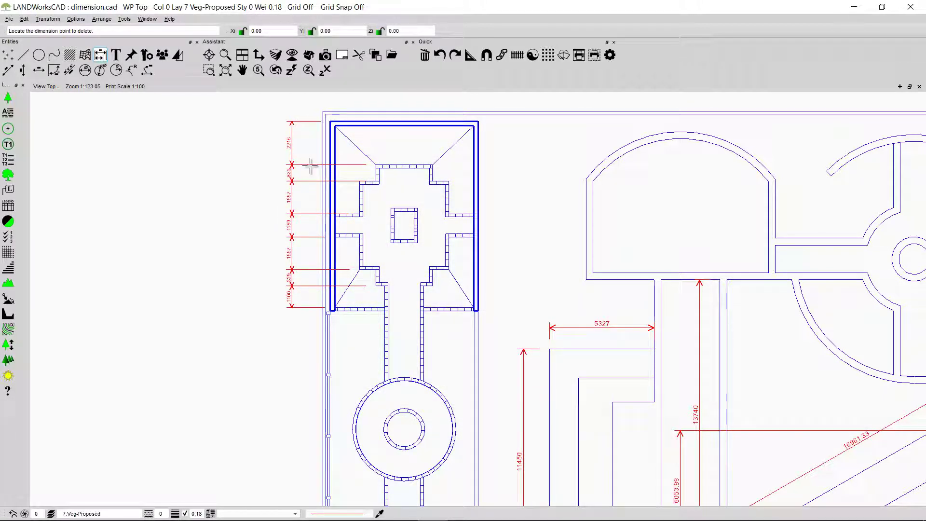
left_click(313, 165)
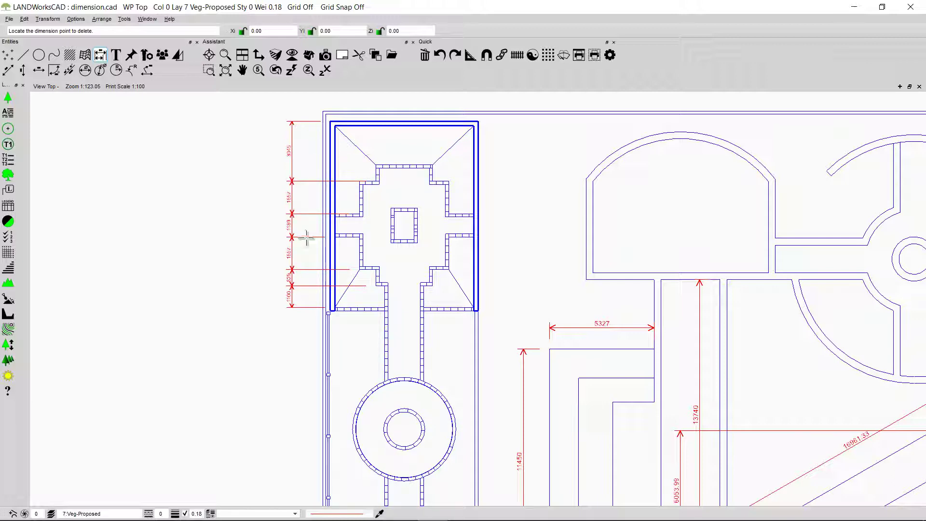
left_click(307, 238)
right_click(248, 198)
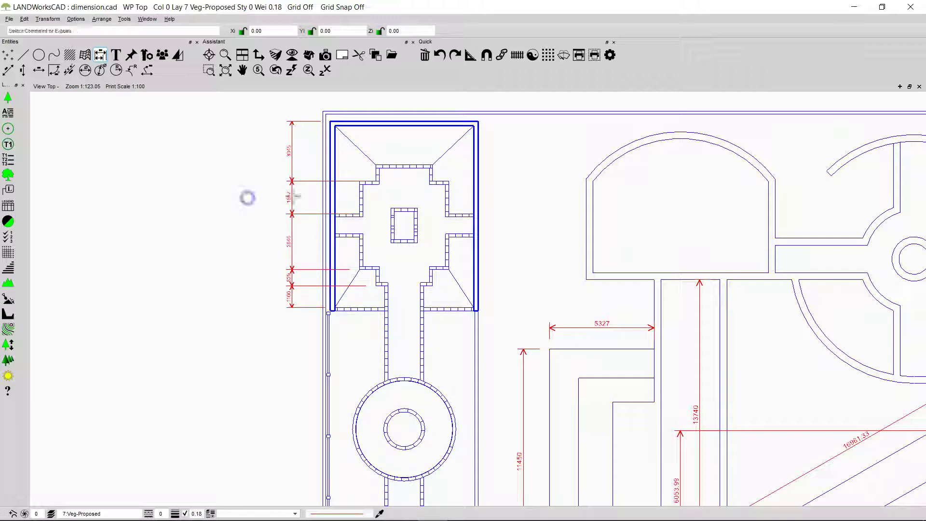
Move the chained dimension's second point from the top up to the topmost left corner of the stepped brick edging
left_click(288, 199)
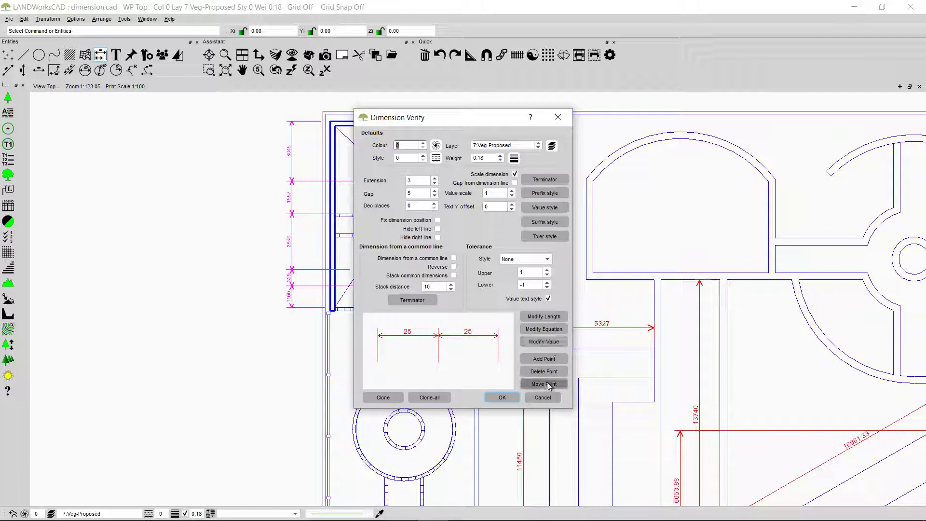
left_click(546, 383)
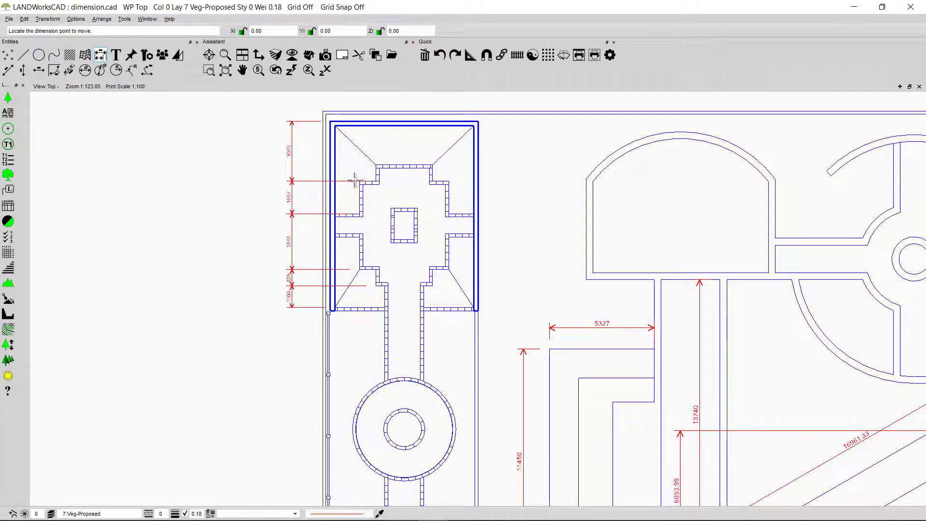
left_click(353, 181)
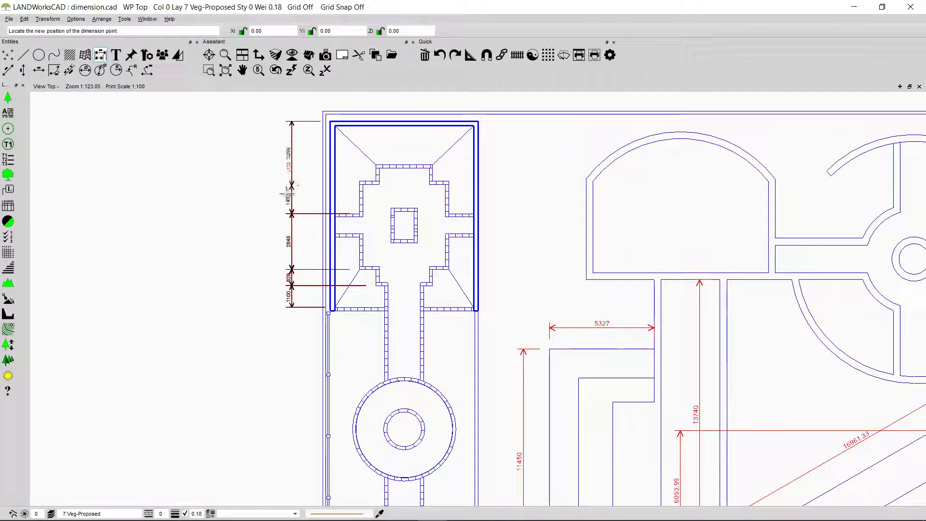
left_click(376, 164)
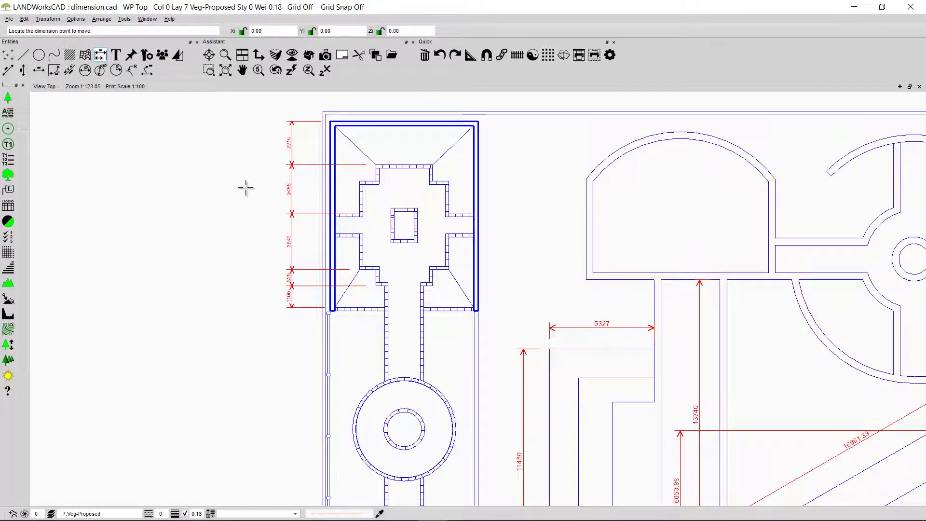
Add an X-axis dimension to the inner bottom line of the arched bed, placed just above that line
left_click(39, 71)
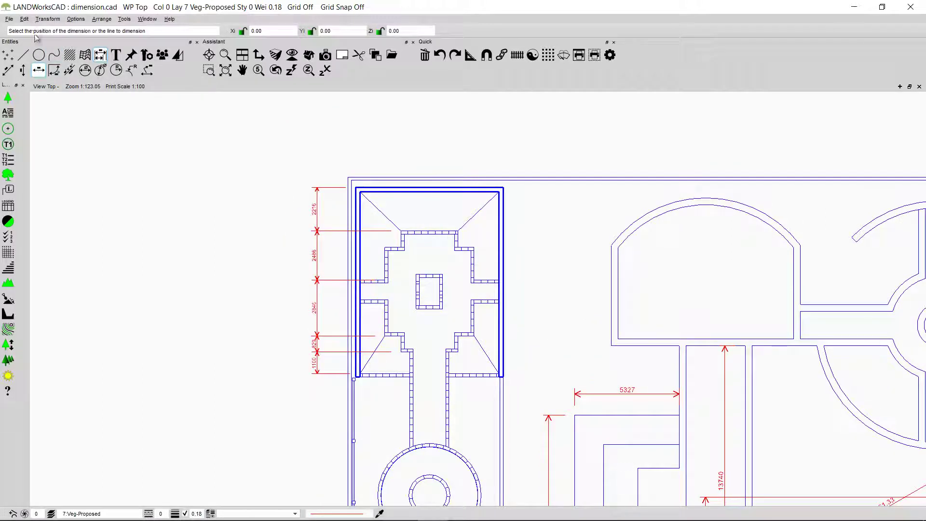
left_click(38, 71)
middle_click_drag(568, 275, 290, 96)
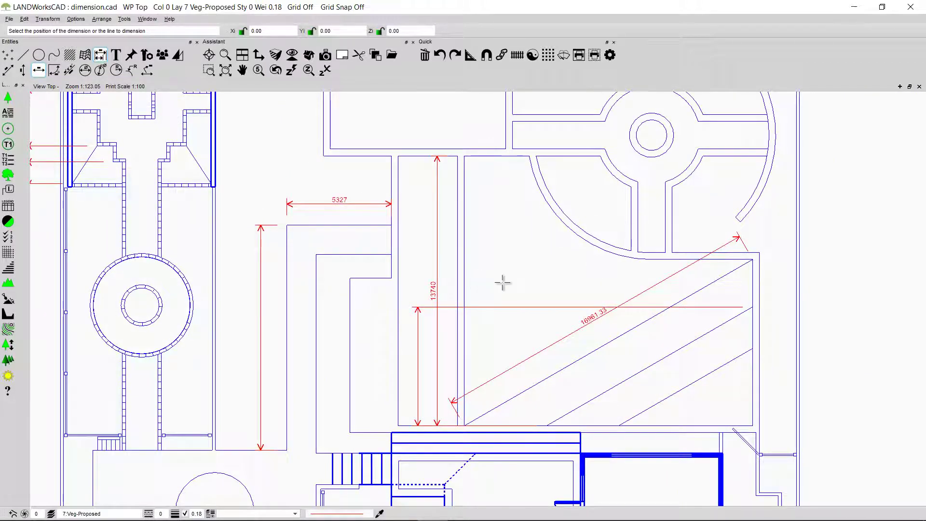
scroll(503, 281, "down", 2)
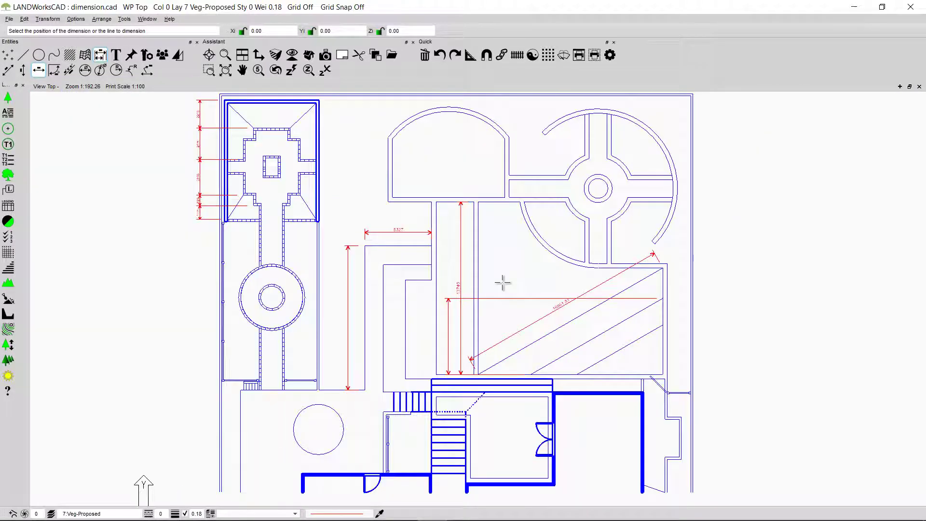
left_click(415, 198)
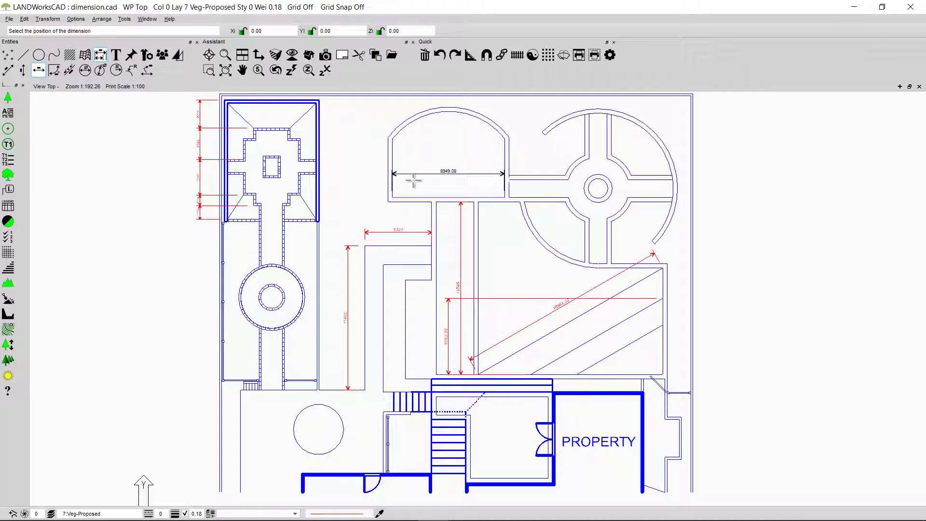
left_click(415, 182)
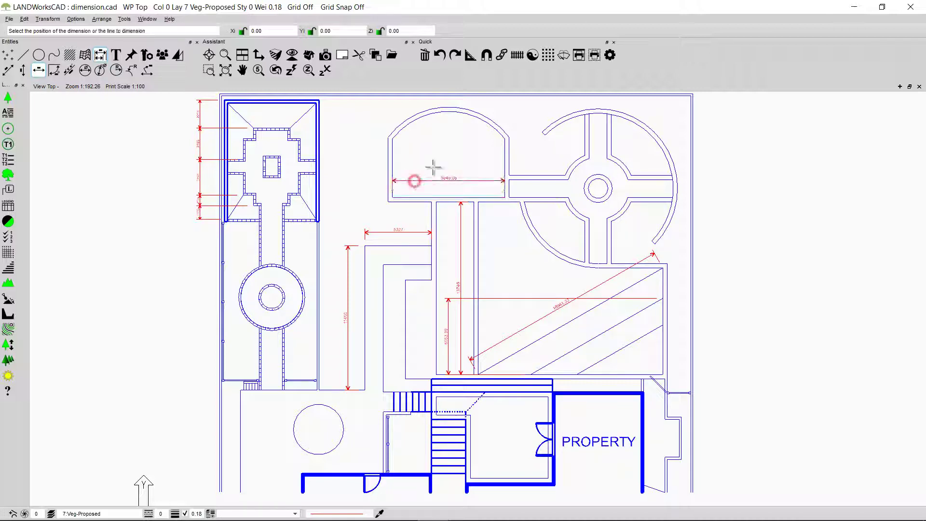
key("Escape")
Add an X-axis dimension to the middle diagonal line of the striped bed, placed just below the bed's top edge
scroll(563, 252, "up", 2)
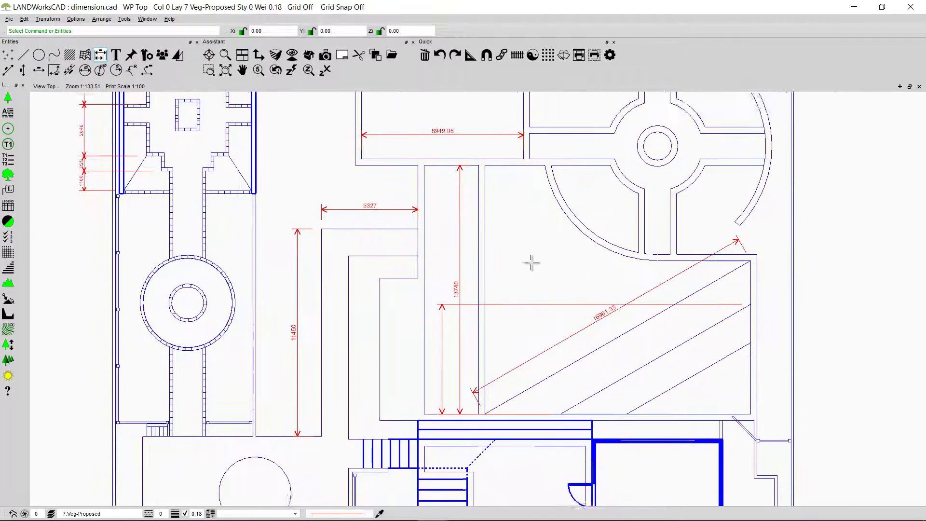
middle_click_drag(533, 262, 485, 244)
left_click(38, 70)
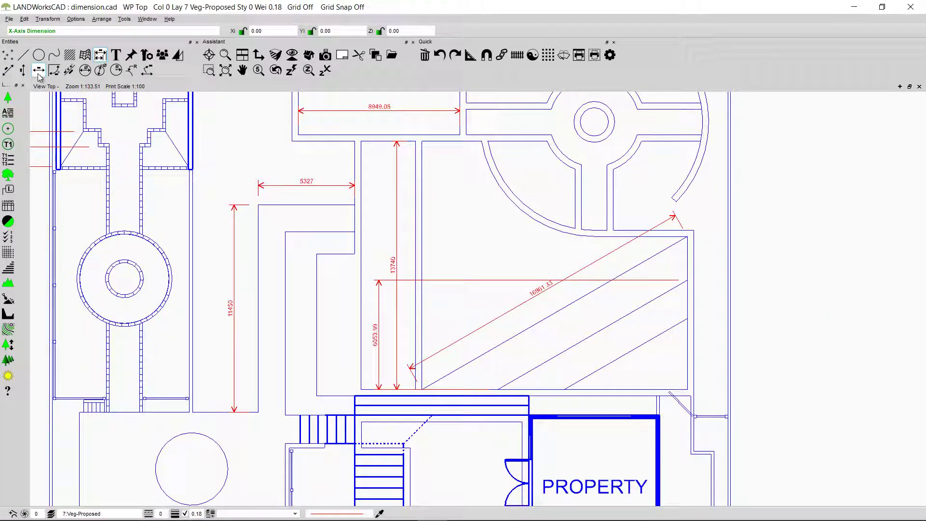
left_click(582, 341)
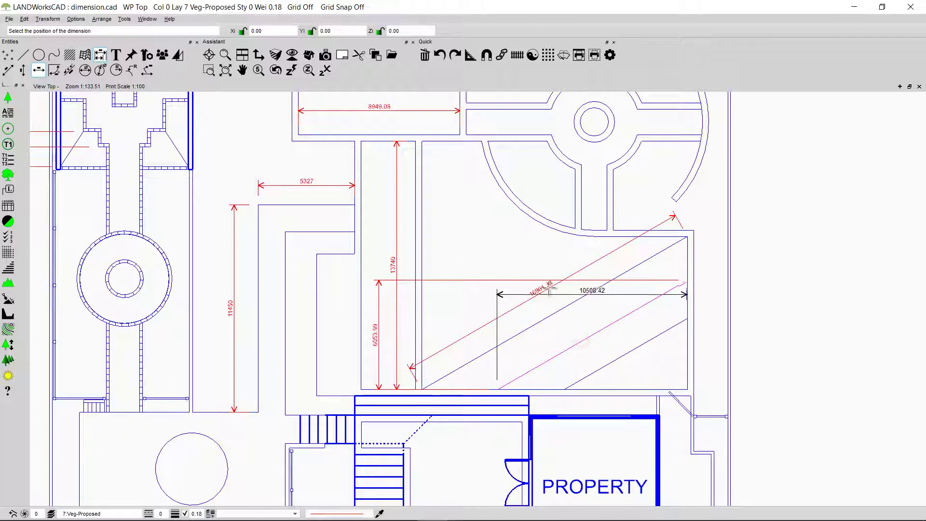
left_click(541, 250)
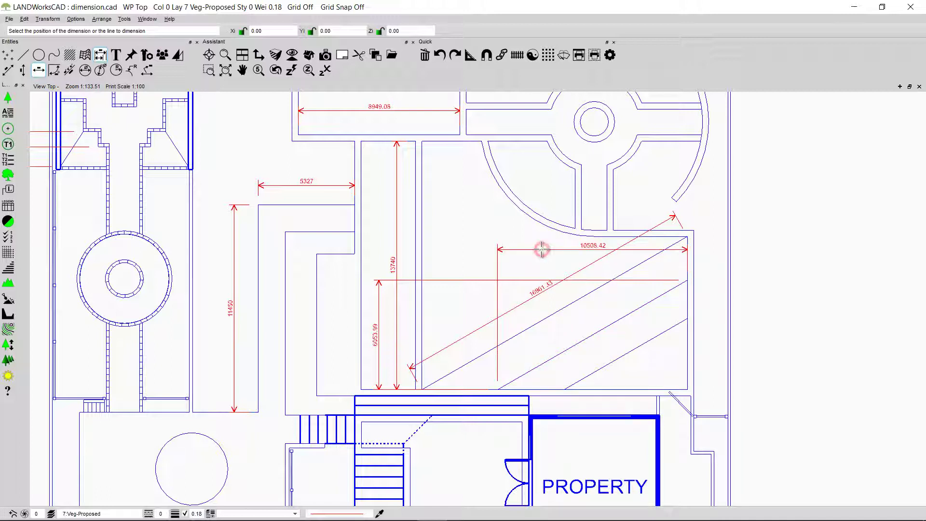
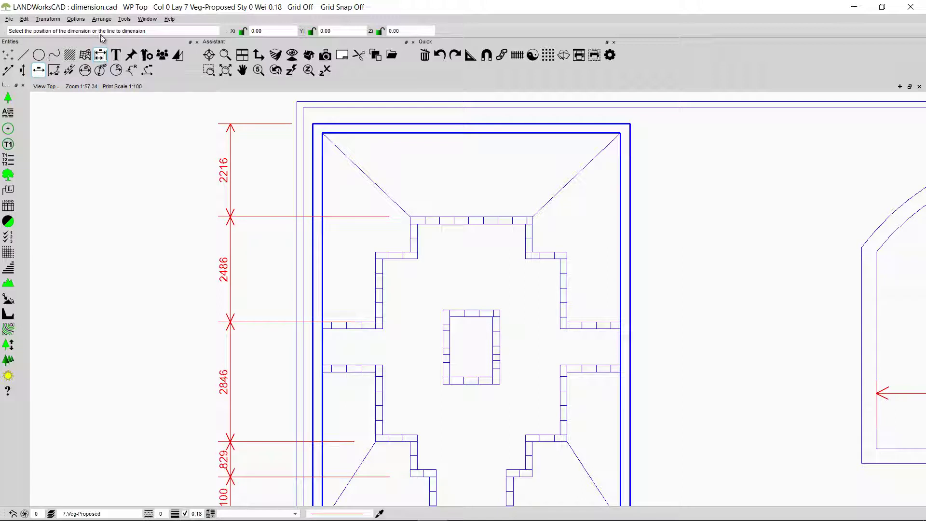
Add a chained X-axis dimension above the stepped brick edging, running from the inner left boundary through the edging's corners to the inner right boundary
left_click(473, 154)
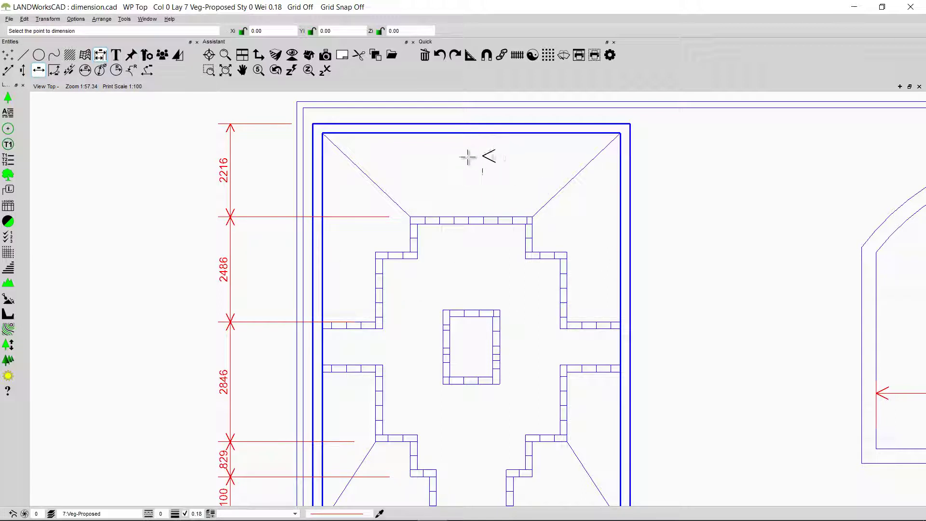
left_click(323, 322)
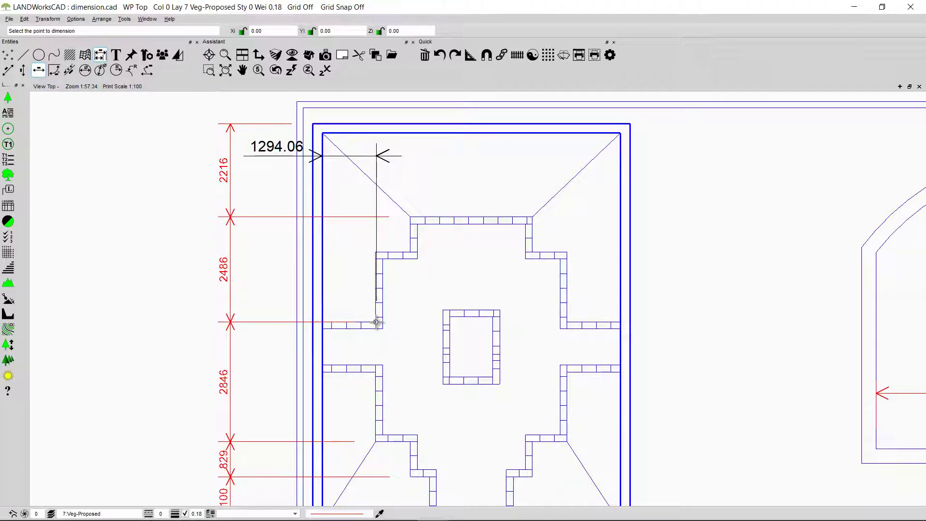
left_click(392, 247)
left_click(410, 248)
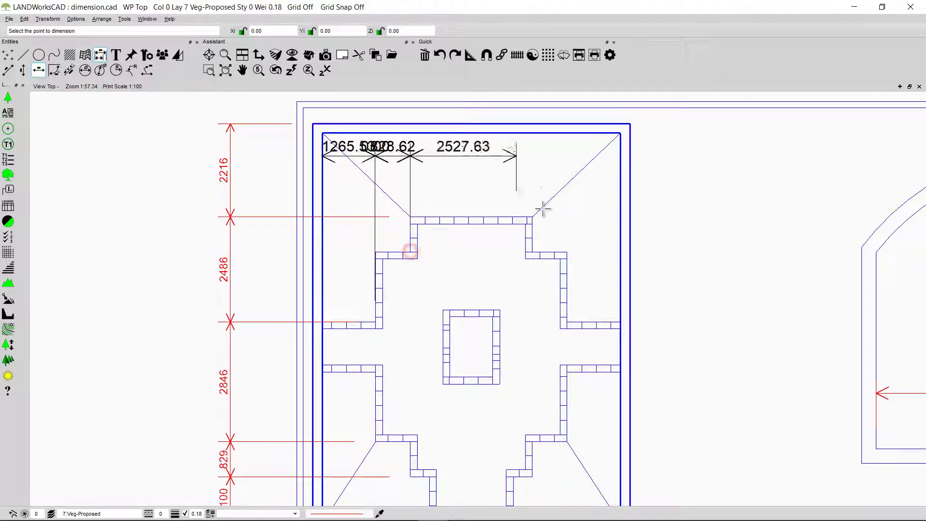
left_click(532, 218)
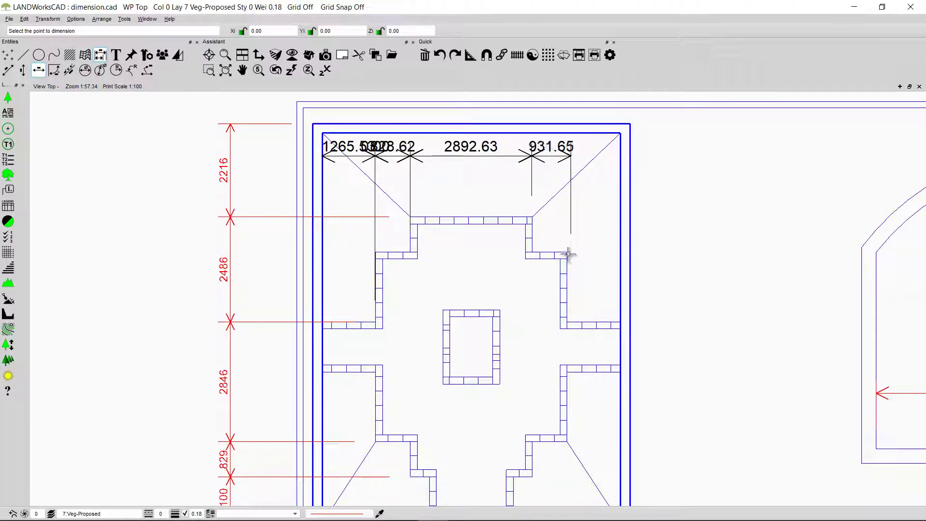
right_click(565, 251)
left_click(566, 251)
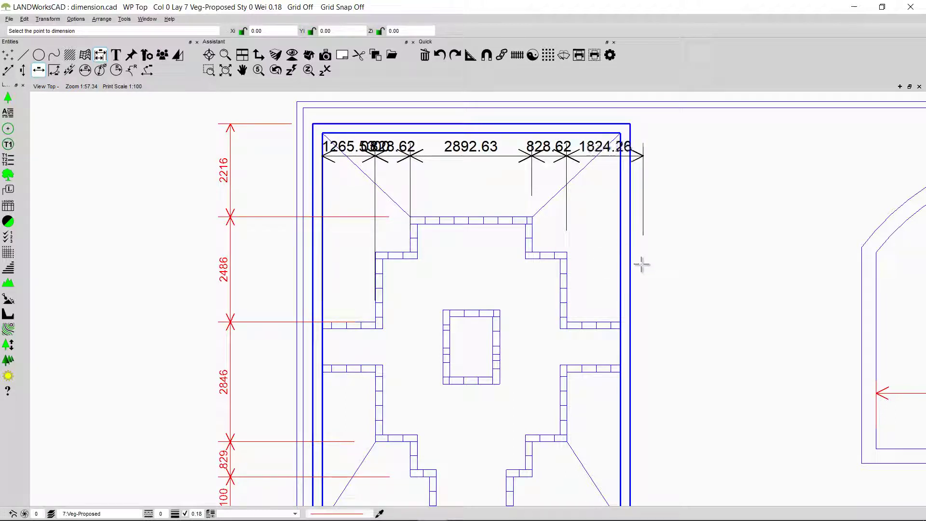
left_click(621, 322)
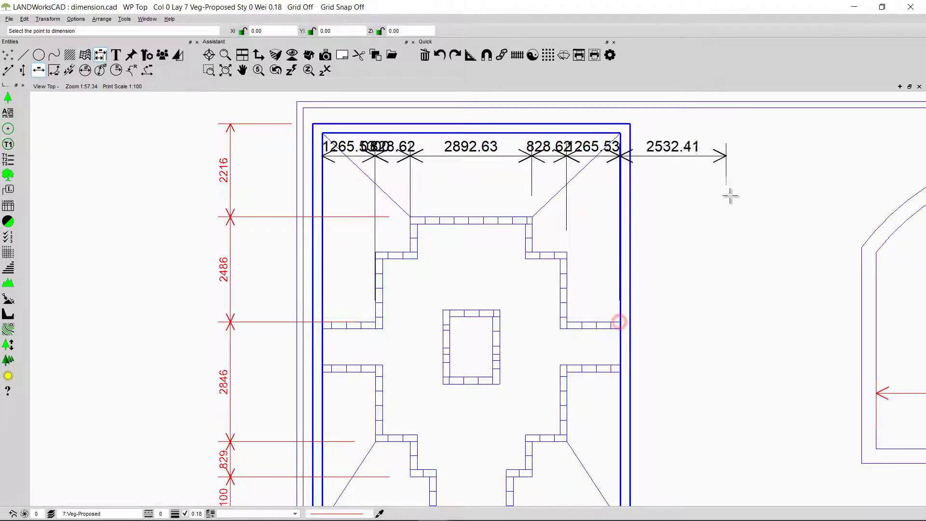
right_click(730, 196)
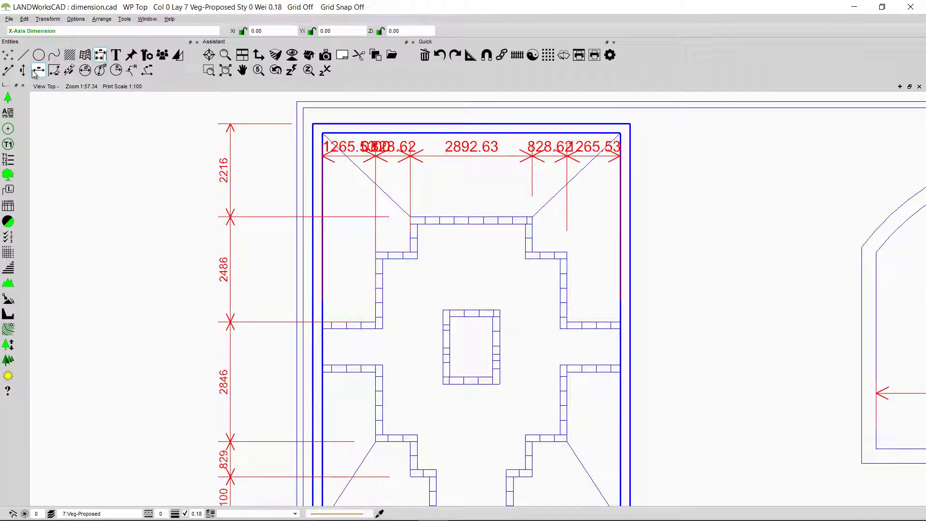
Clone all settings of the chained Y-axis dimension onto the new chained X-axis dimension
double_click(485, 148)
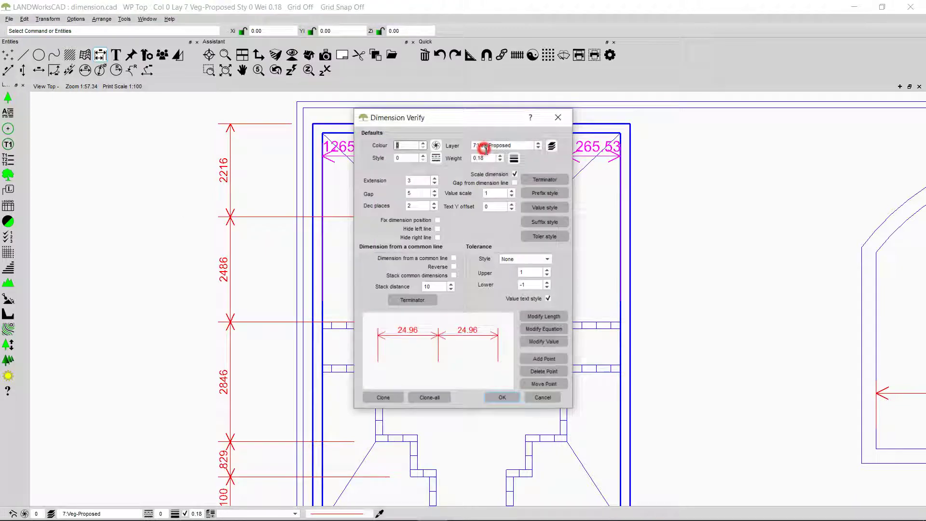
left_click(430, 398)
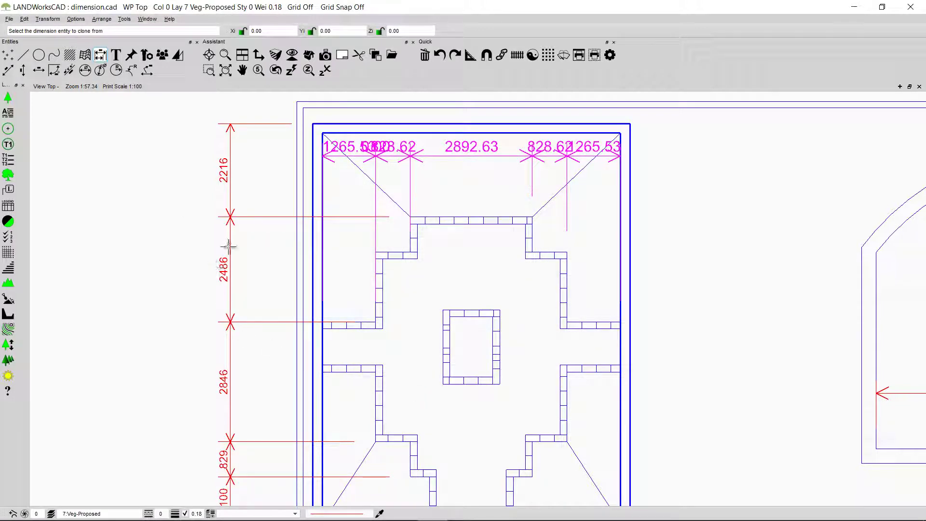
left_click(225, 263)
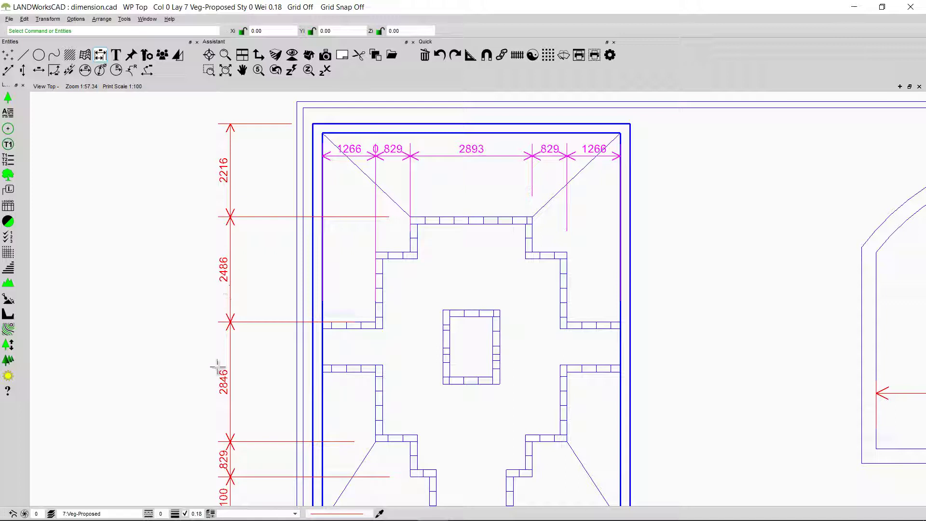
key("Escape")
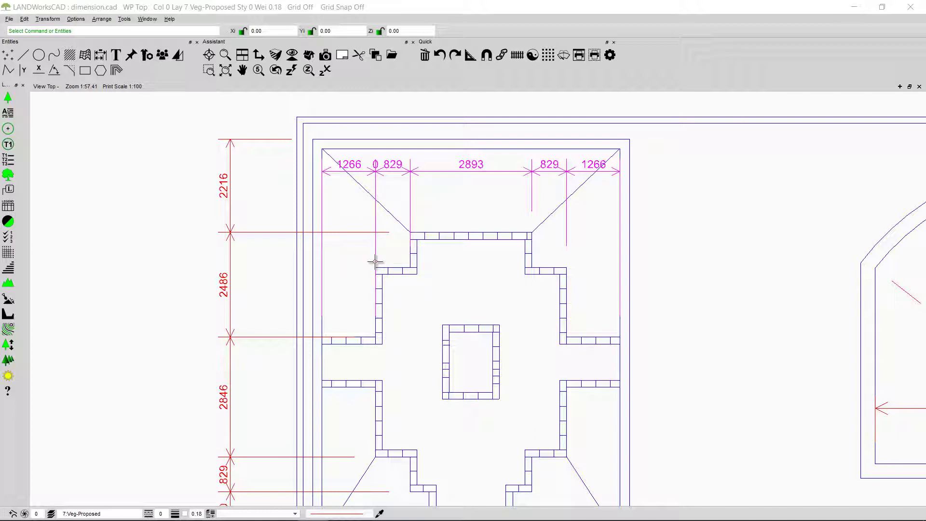
Delete the duplicate point at the left corner of the brick edging from the chained X-axis dimension
double_click(379, 172)
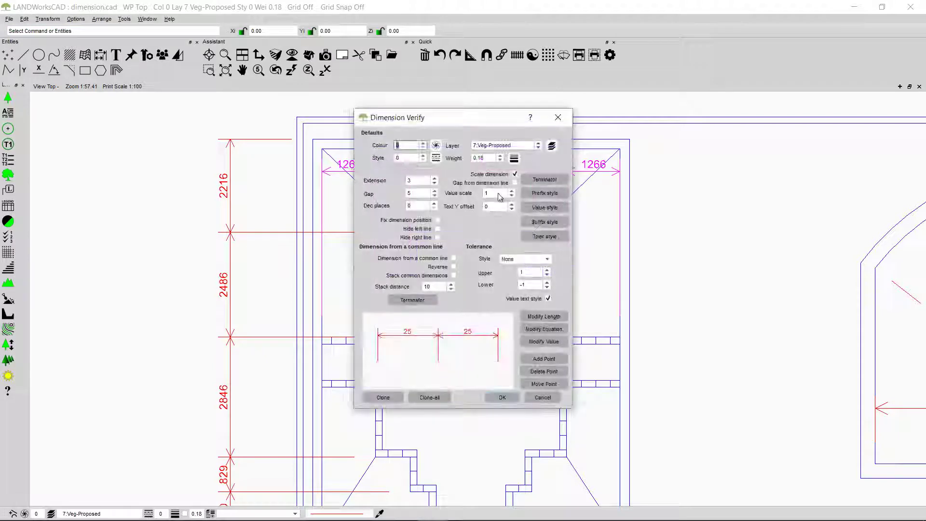
left_click(543, 371)
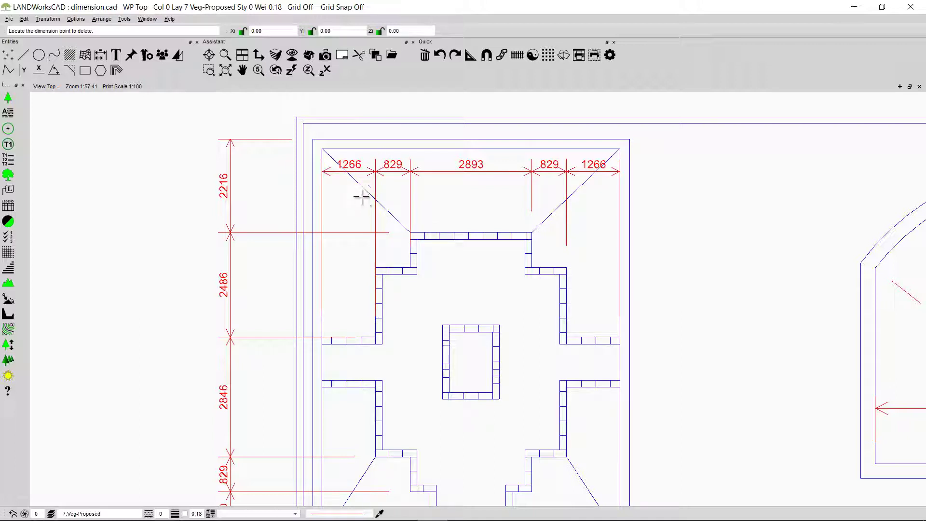
key("Escape")
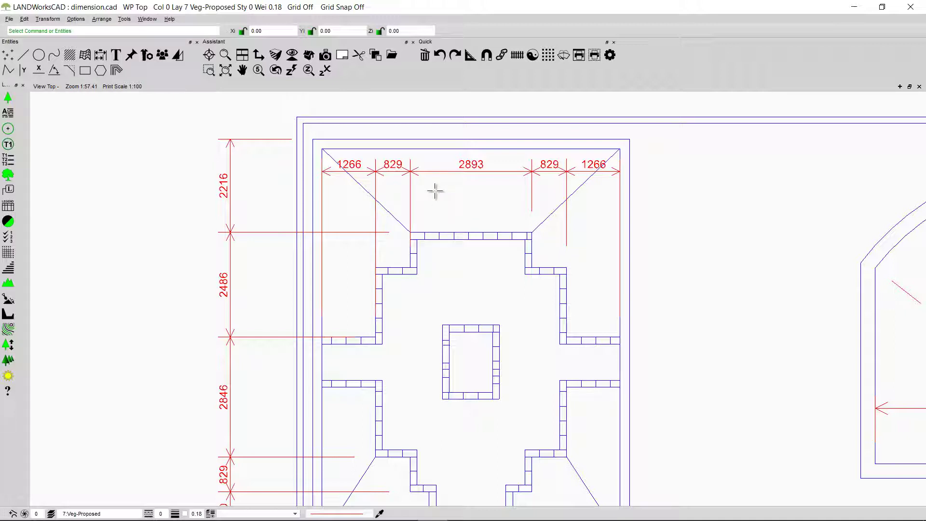
Turn on Gap from dimension line for the chained X-axis dimension
double_click(469, 167)
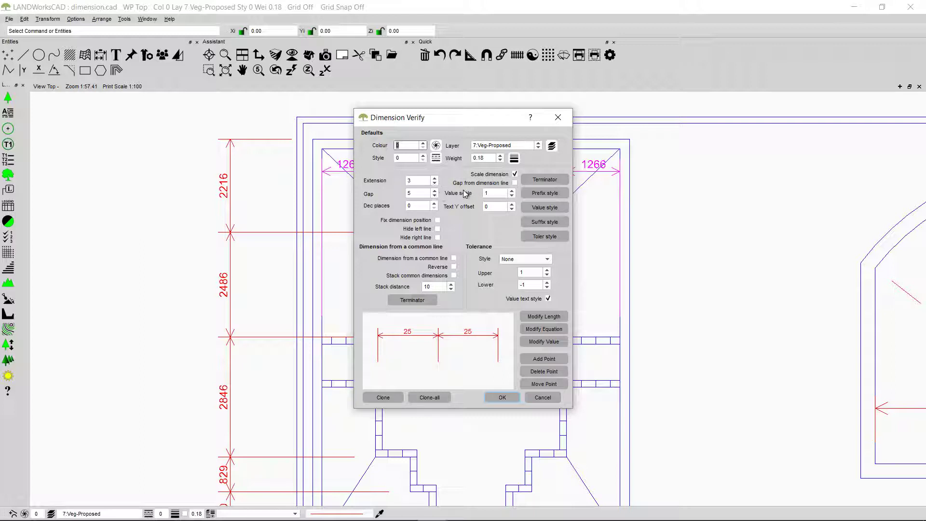
left_click(481, 183)
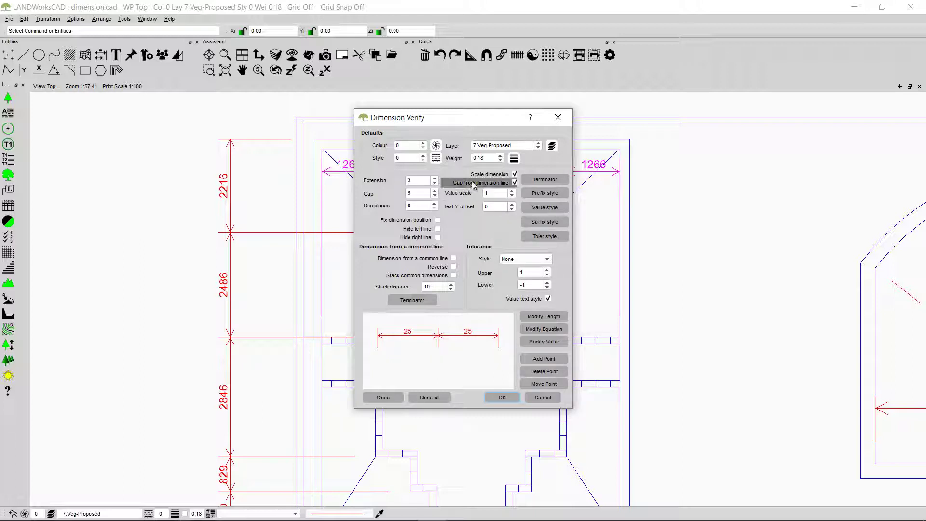
left_click(502, 398)
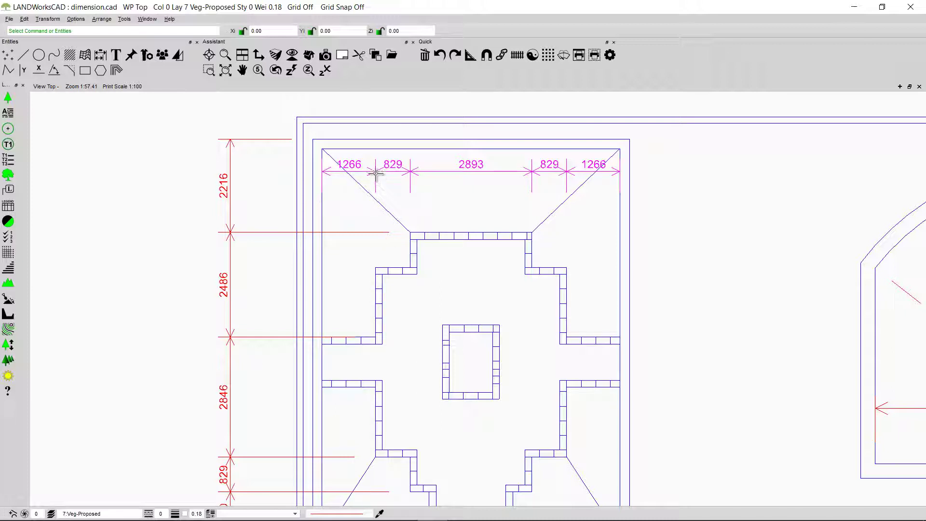
Set the chained X-axis dimension's gap value to 5
double_click(499, 171)
double_click(418, 194)
type("5")
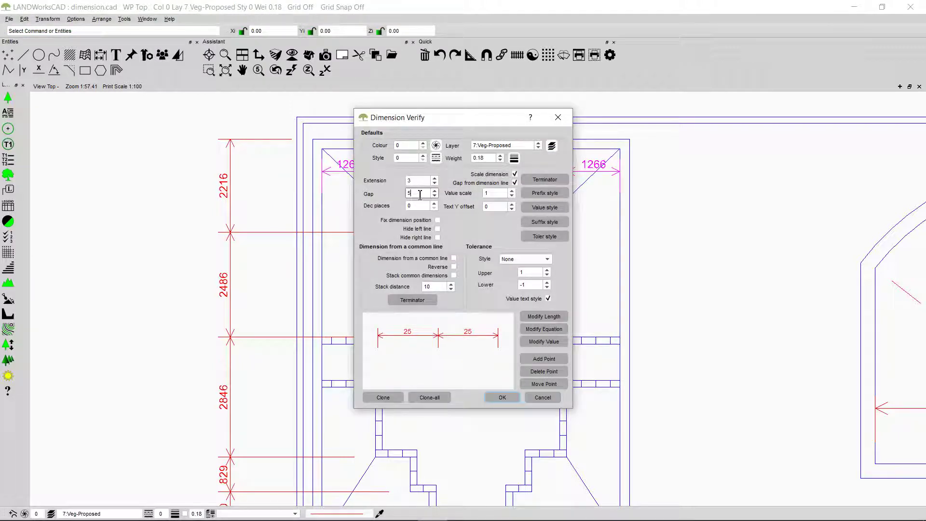
type("5")
left_click(502, 397)
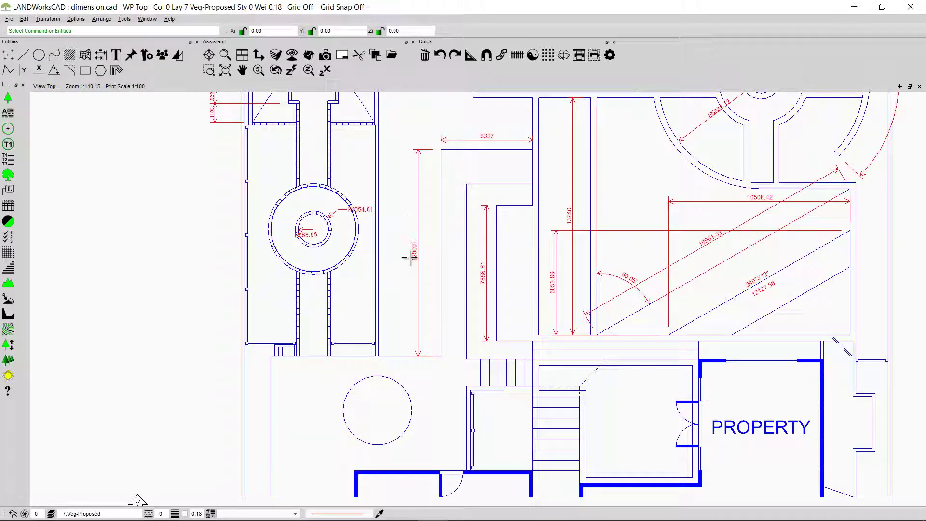
Modify the length of the Y-axis dimension beside the outer stepped bed to 14000, then select that dimension
scroll(413, 250, "up", 2)
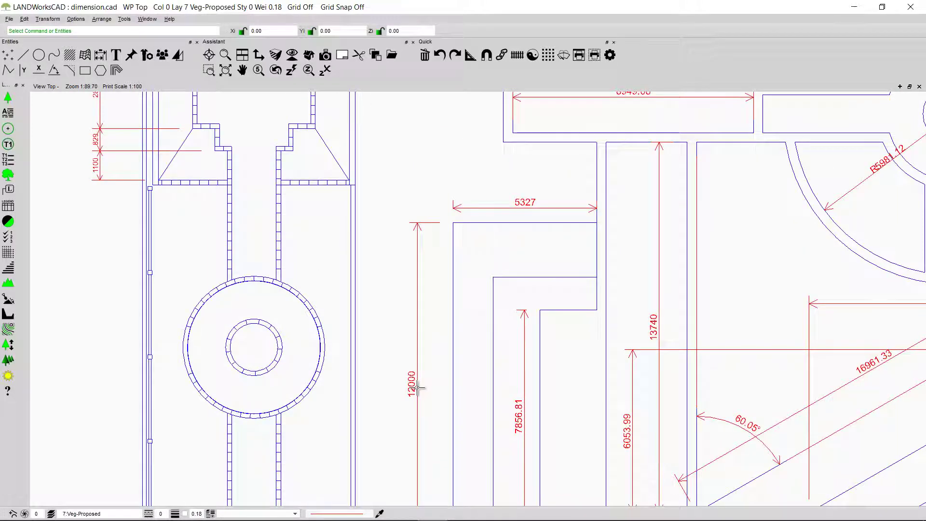
double_click(418, 260)
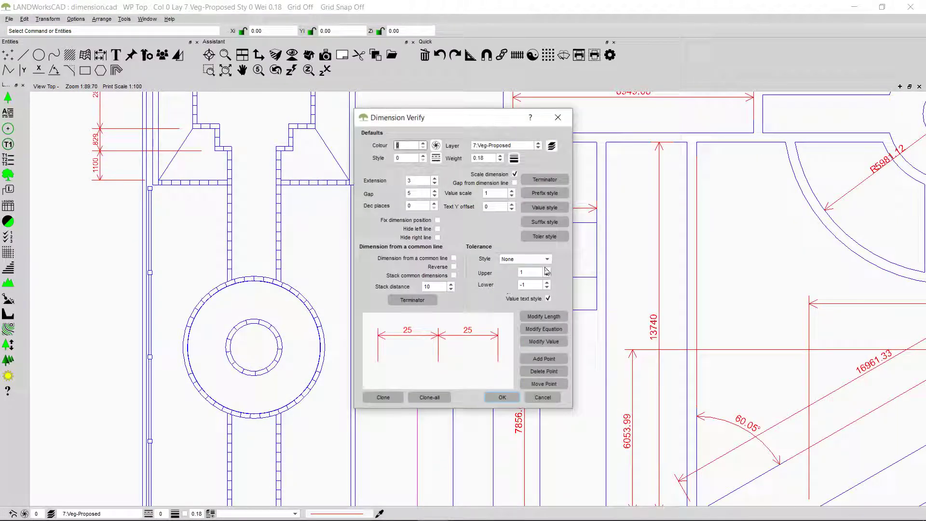
left_click(544, 316)
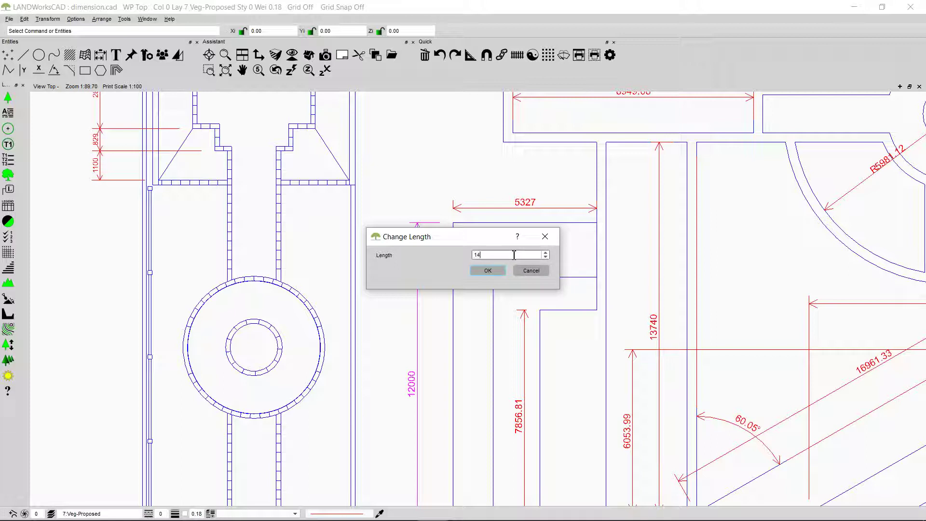
type("14000")
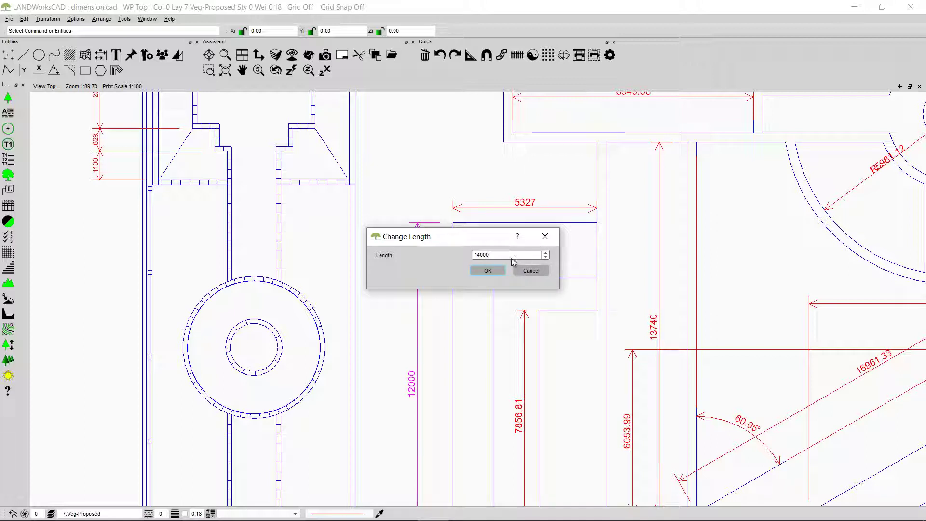
left_click(485, 271)
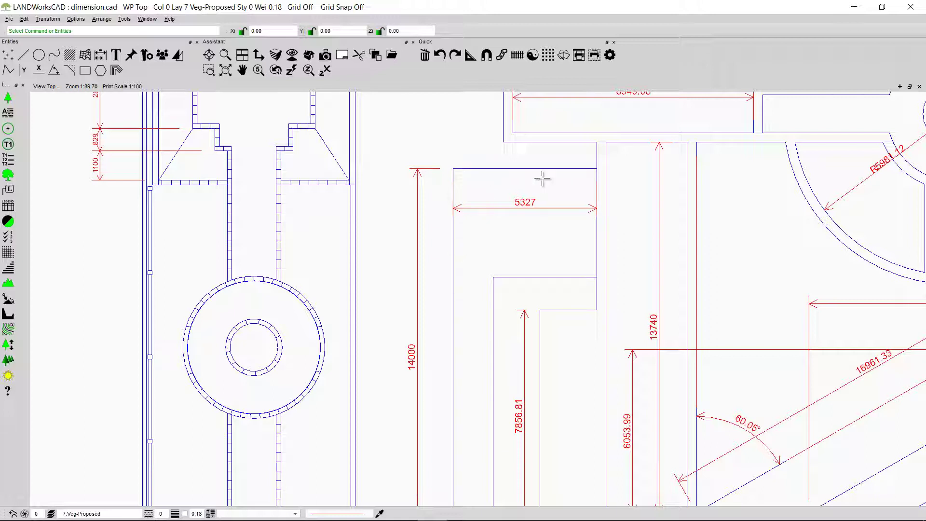
left_click(448, 188)
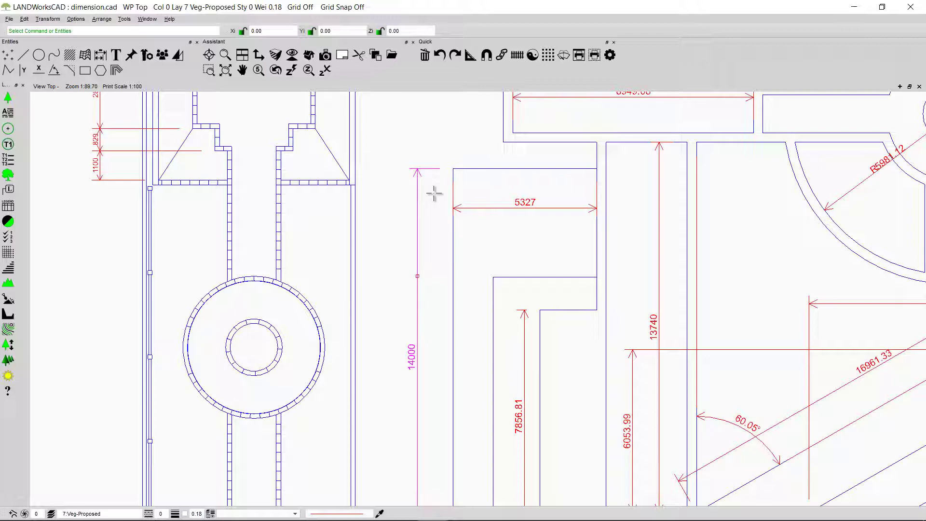
Undo the last length change and assign the equation length to the Y-axis dimension beside the outer stepped bed
key("ctrl+z")
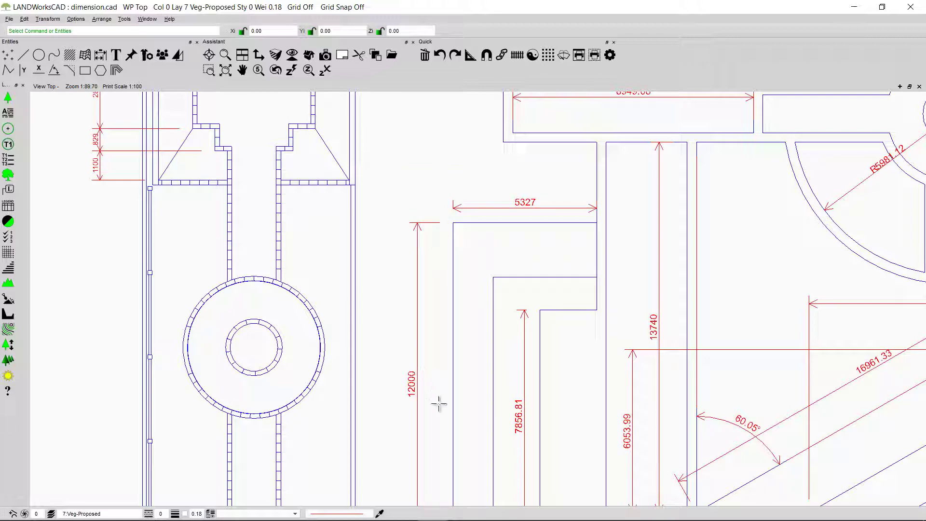
double_click(414, 381)
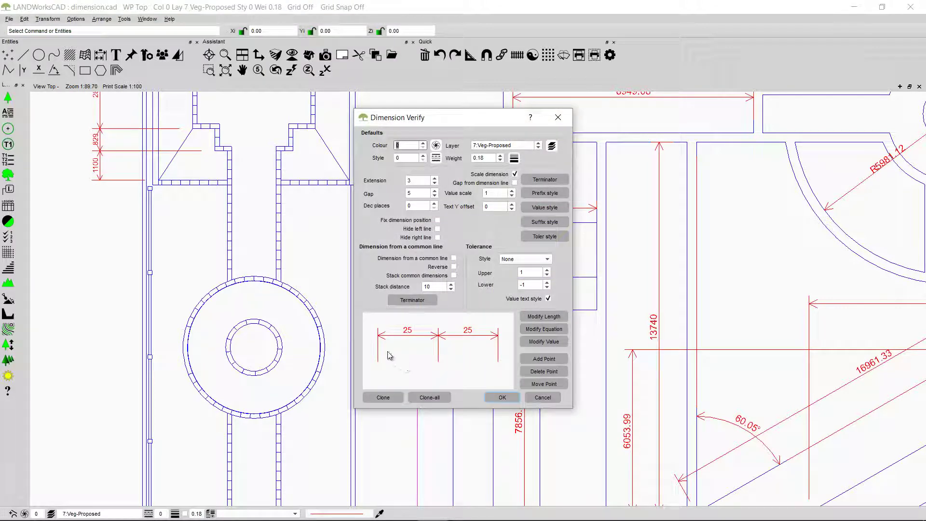
left_click(556, 329)
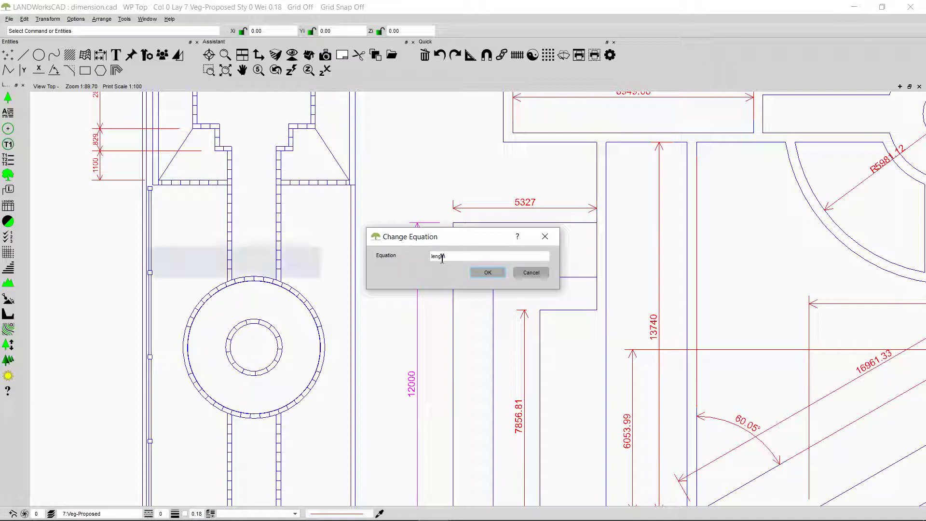
left_click(488, 273)
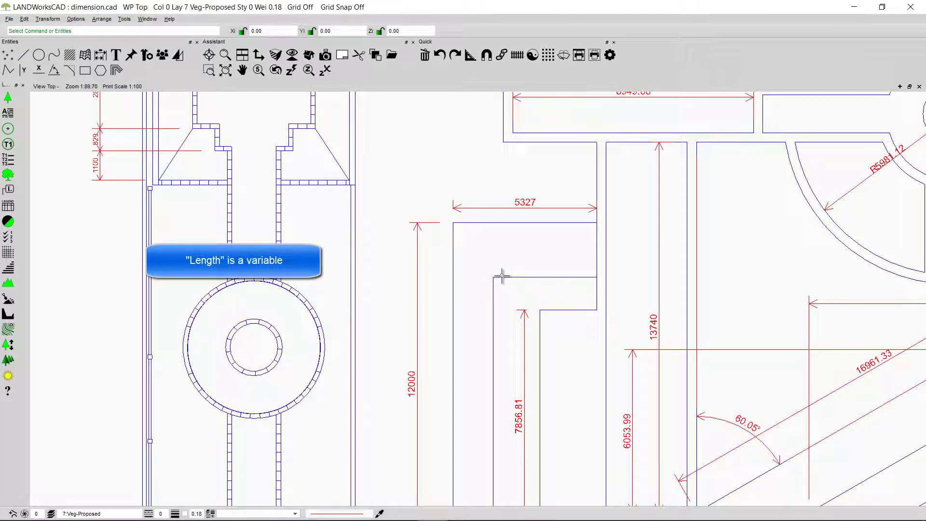
Set the equation length/2 for the X-axis dimension above the outer stepped bed
double_click(518, 206)
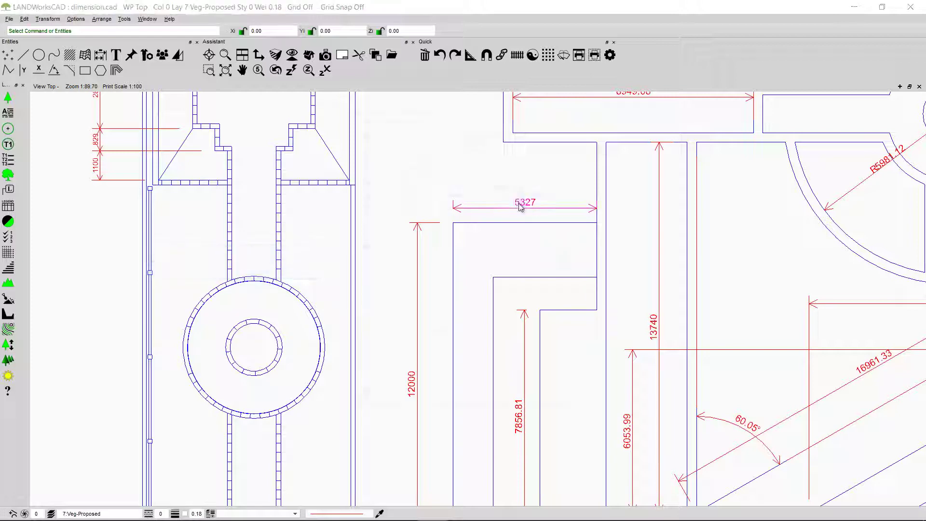
left_click(536, 332)
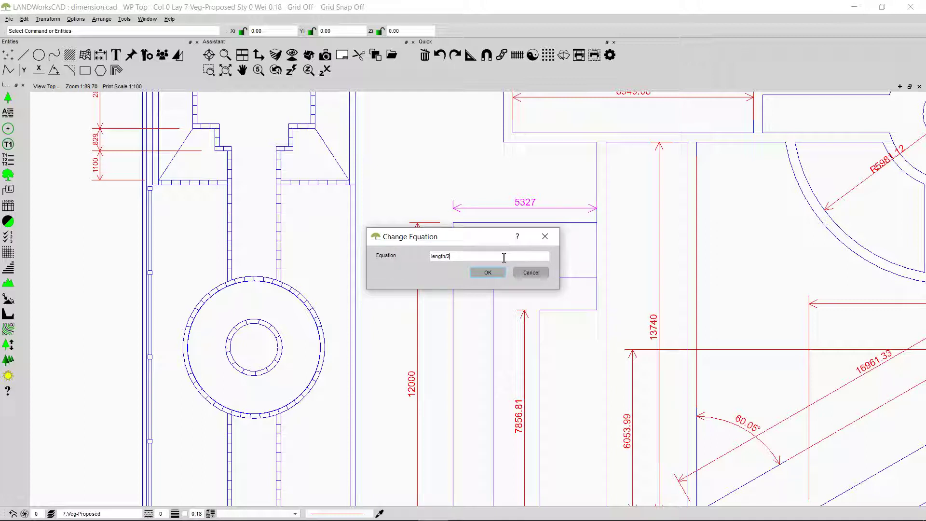
left_click(488, 273)
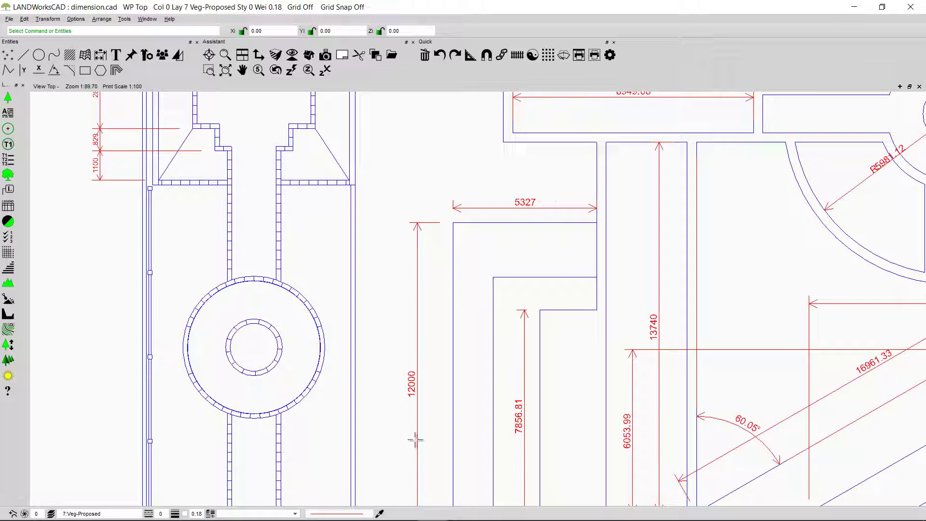
Modify the length of the Y-axis dimension beside the outer stepped bed to drive the equation-linked width
double_click(413, 389)
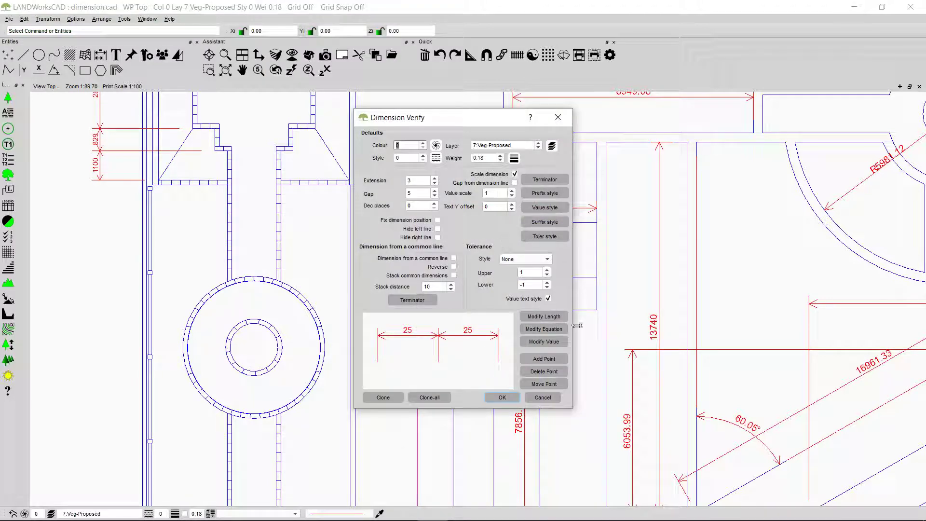
left_click(544, 316)
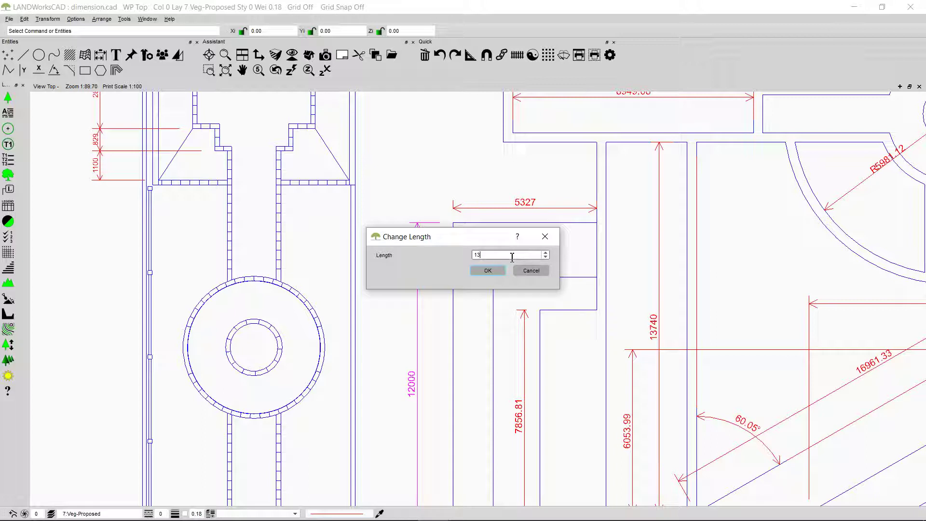
left_click(487, 270)
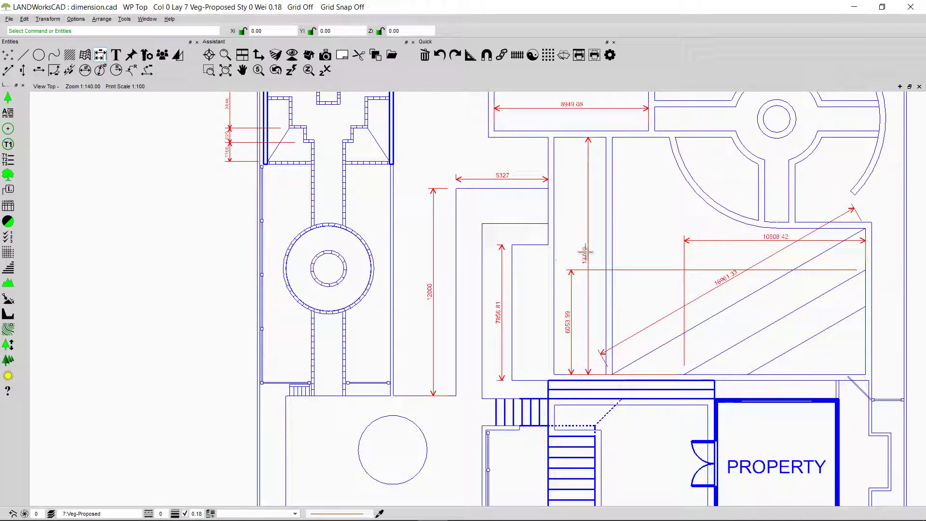
Add an angle dimension between the vertical bed edge and the uppermost diagonal line above the property
left_click(55, 70)
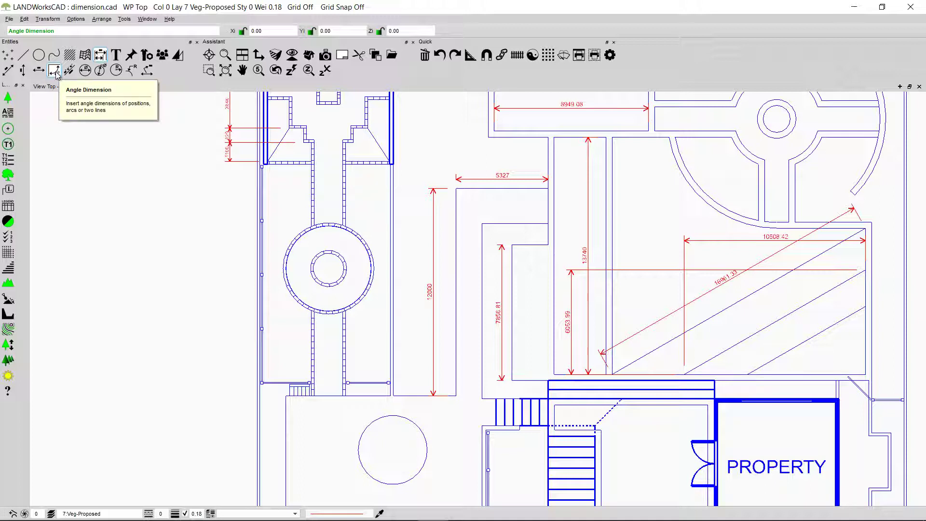
left_click(55, 72)
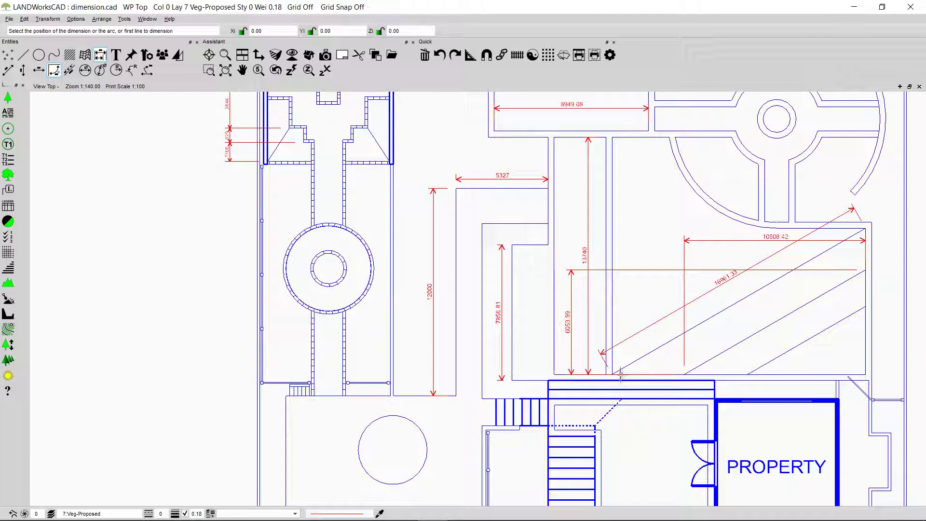
left_click(638, 358)
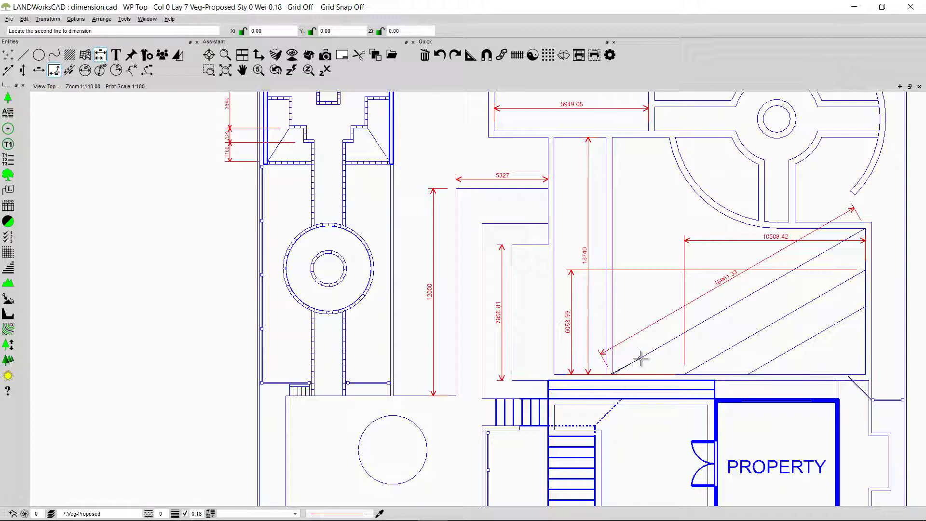
left_click(640, 356)
left_click(624, 315)
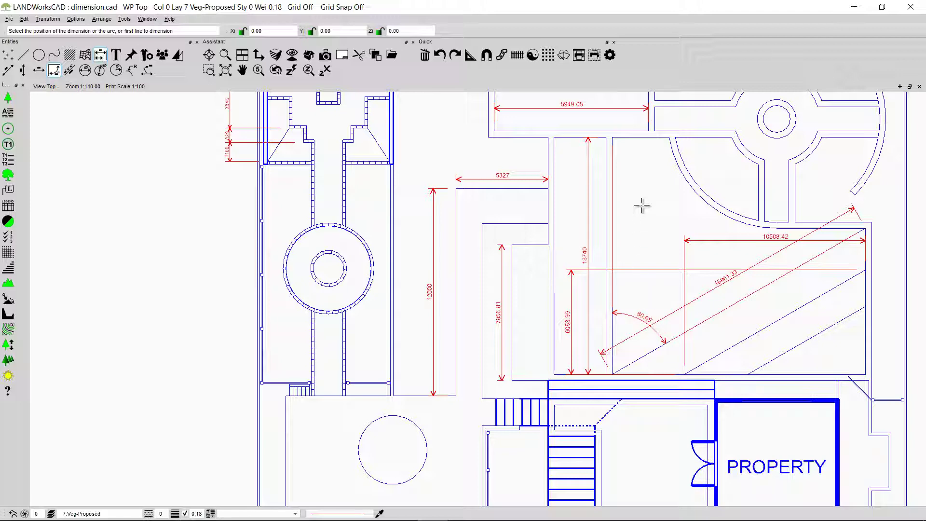
Add angle dimensions to the arched bed's inner arc, placed inside it, and to the circular garden's outer arc, placed outside it
scroll(642, 206, "up", 3)
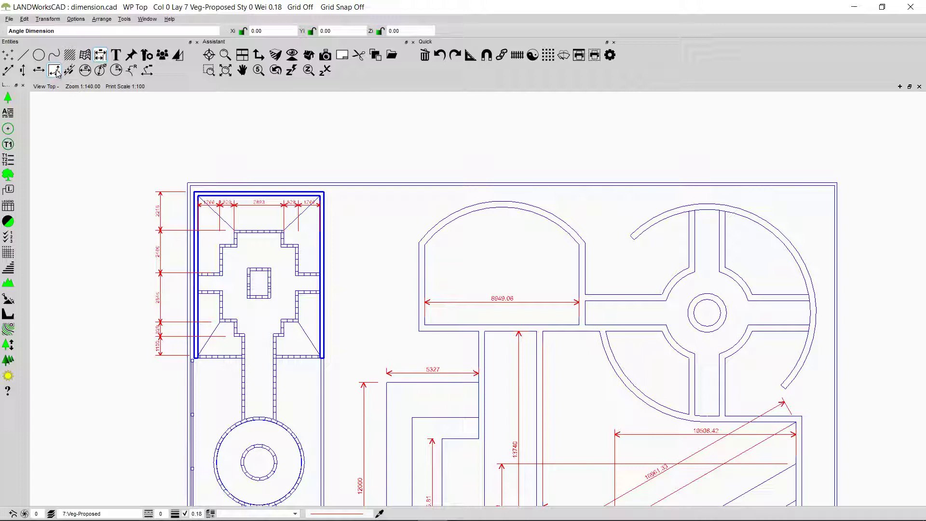
left_click(498, 207)
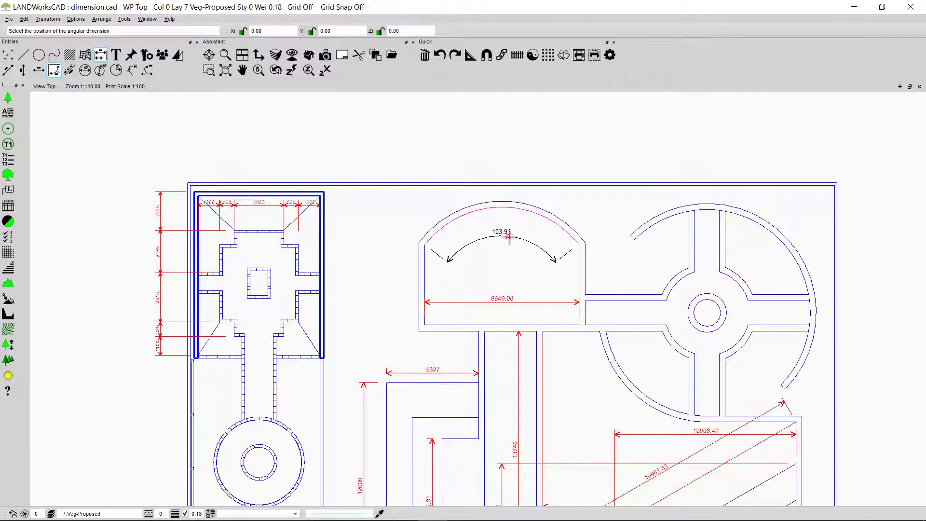
left_click(509, 236)
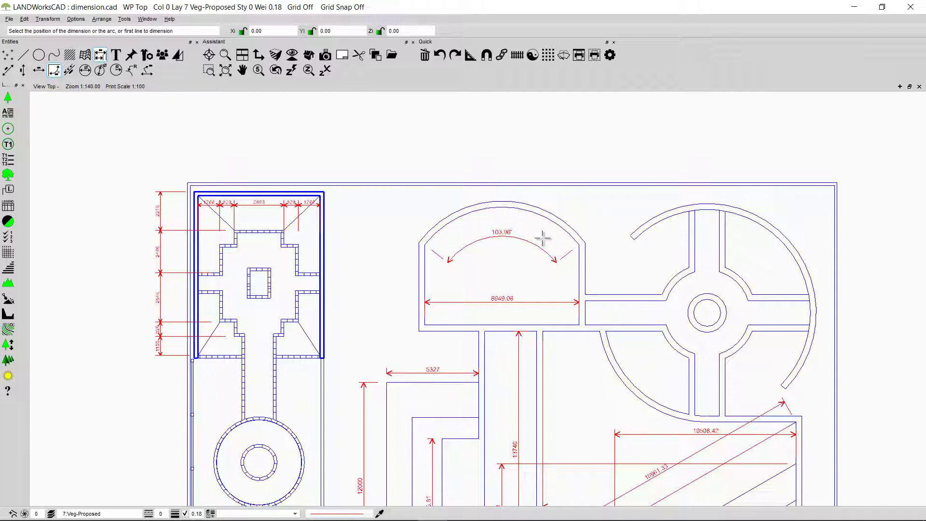
left_click(758, 218)
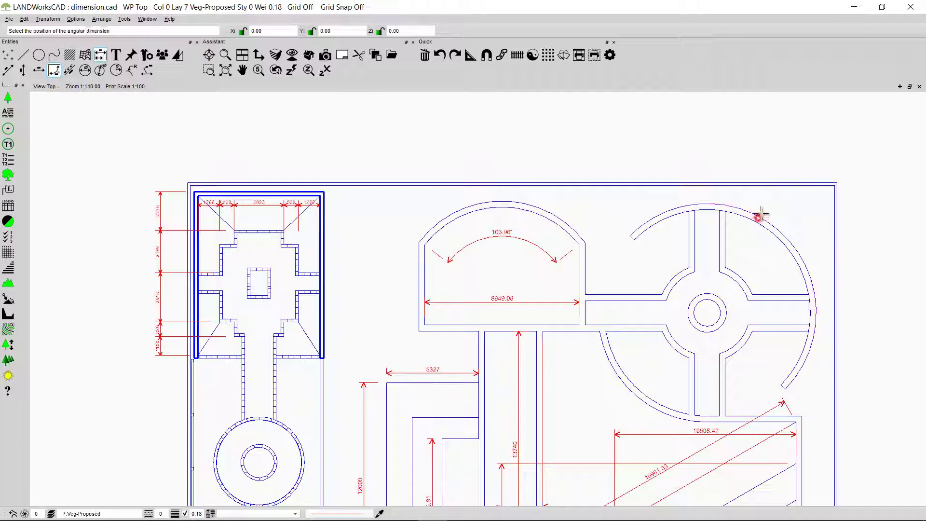
left_click(780, 195)
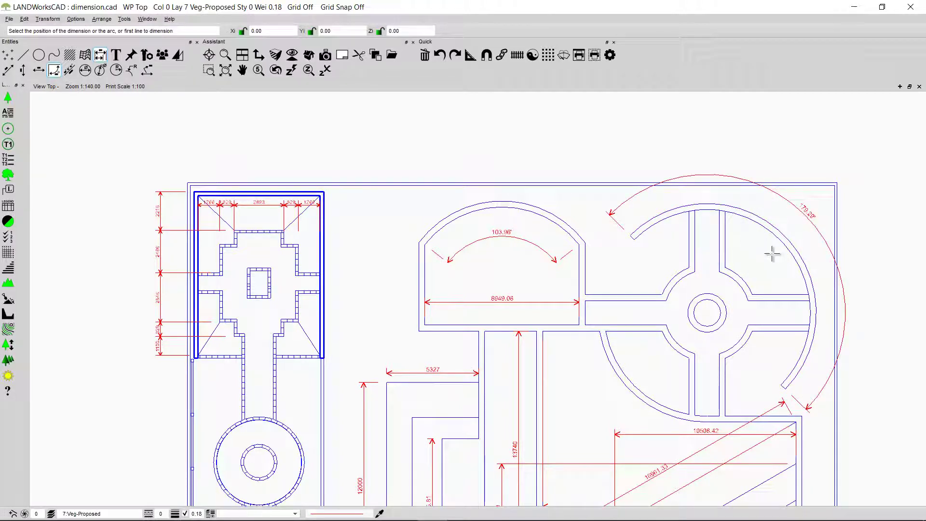
Add a distance bearing dimension along the middle diagonal line above the property
left_click(70, 71)
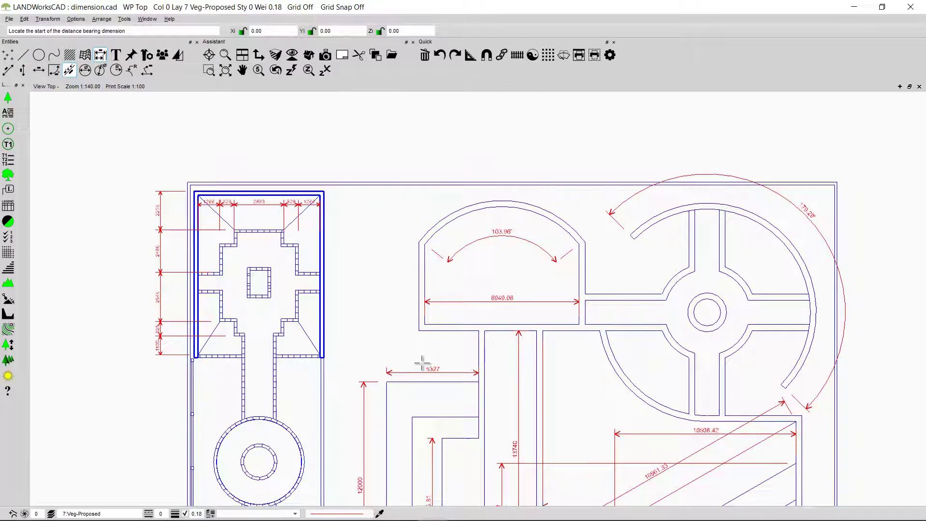
middle_click_drag(422, 363, 413, 140)
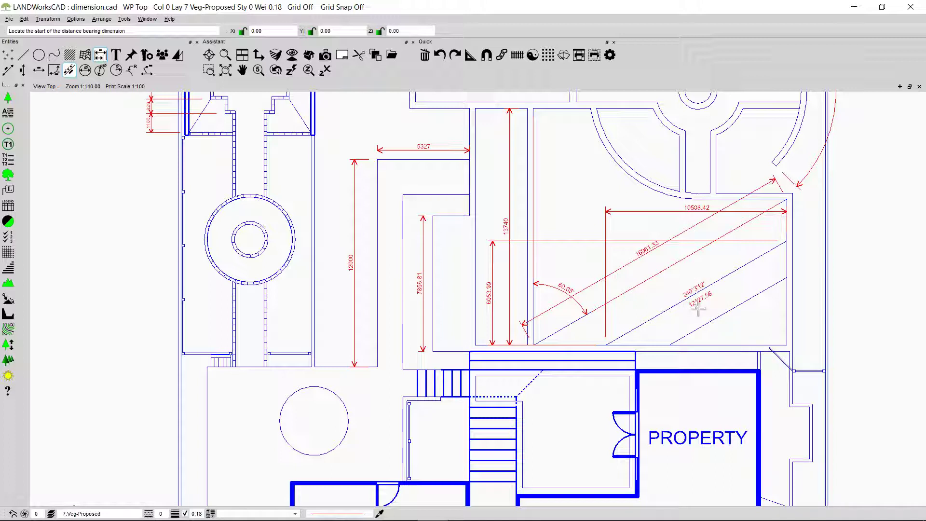
Add a diameter dimension across the small inner circle at the centre of the circular garden
scroll(695, 304, "down", 3)
left_click(85, 71)
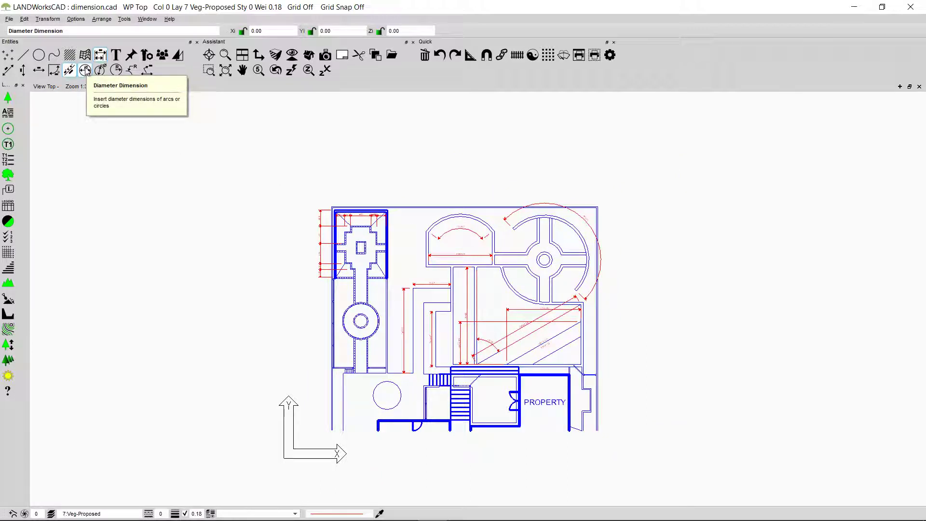
left_click(85, 71)
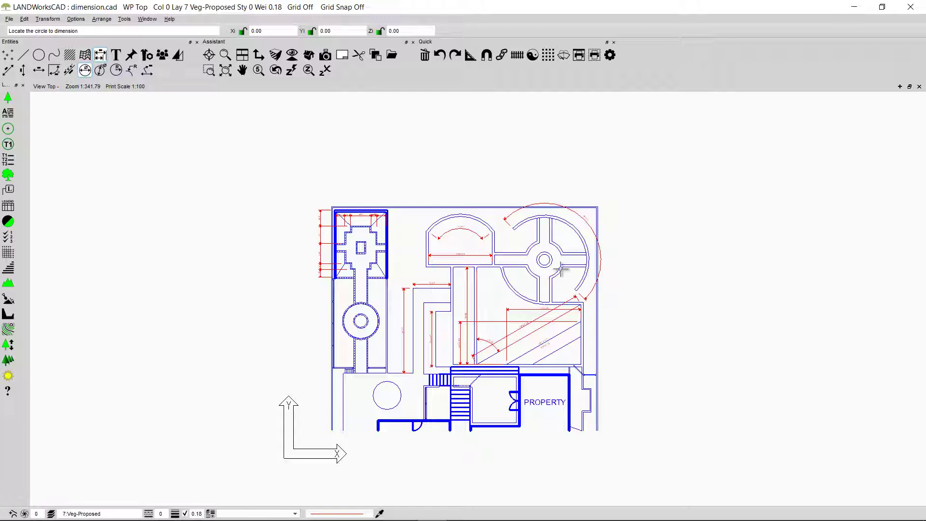
scroll(558, 265, "up", 5)
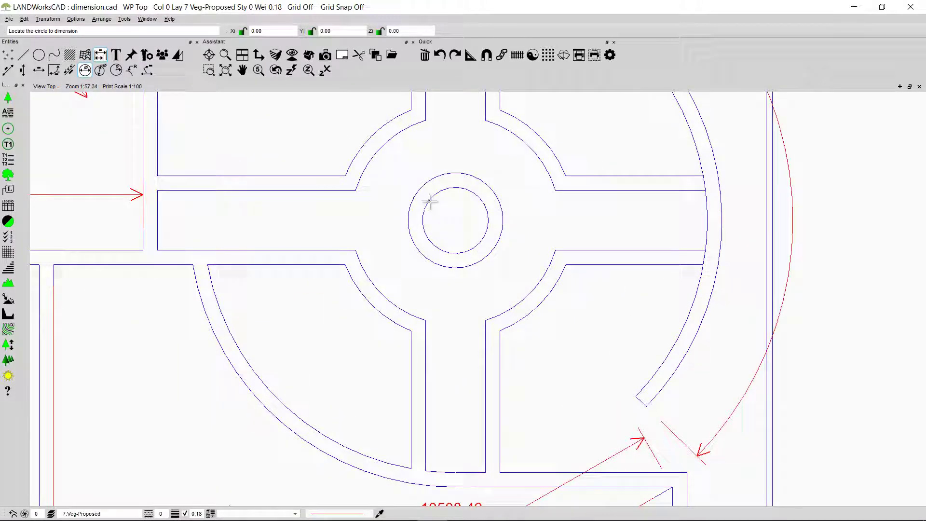
left_click(430, 199)
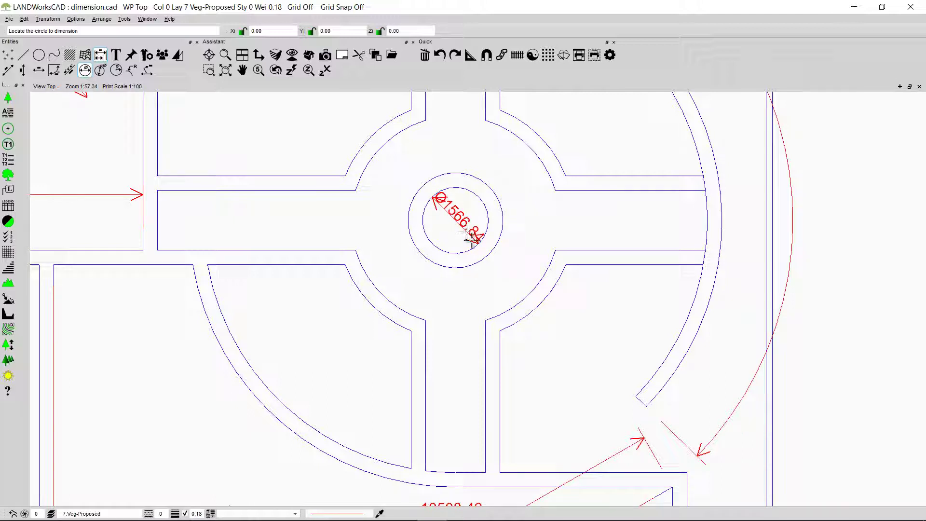
left_click(471, 244)
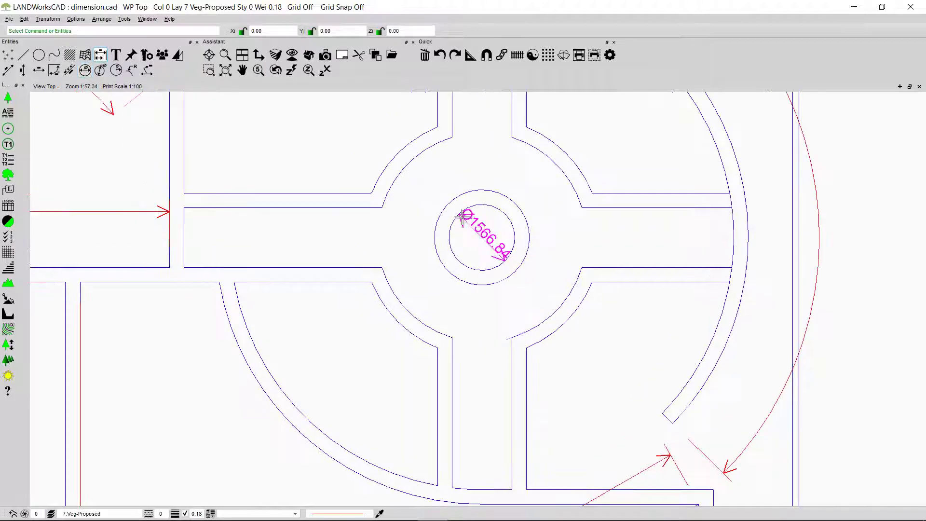
Set the value text height of the inner circle's diameter dimension to 2
double_click(478, 227)
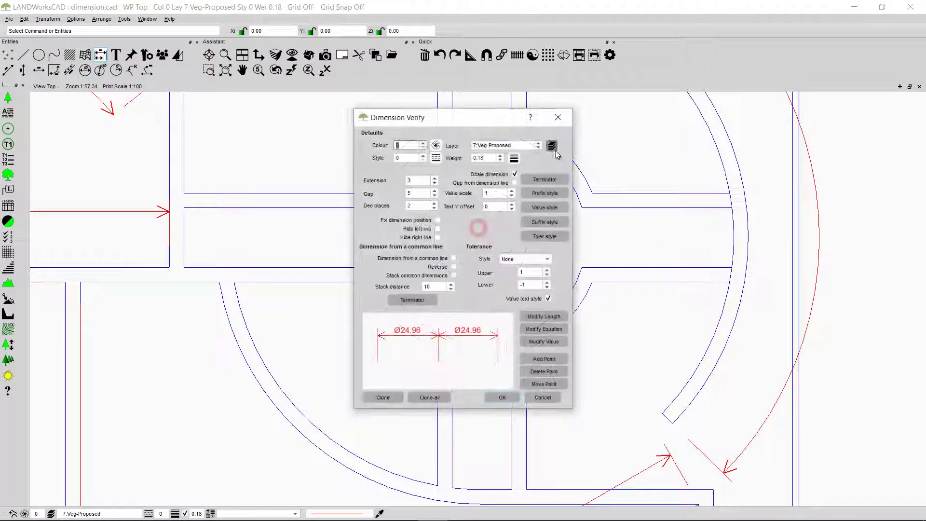
left_click(545, 207)
double_click(434, 201)
type("2")
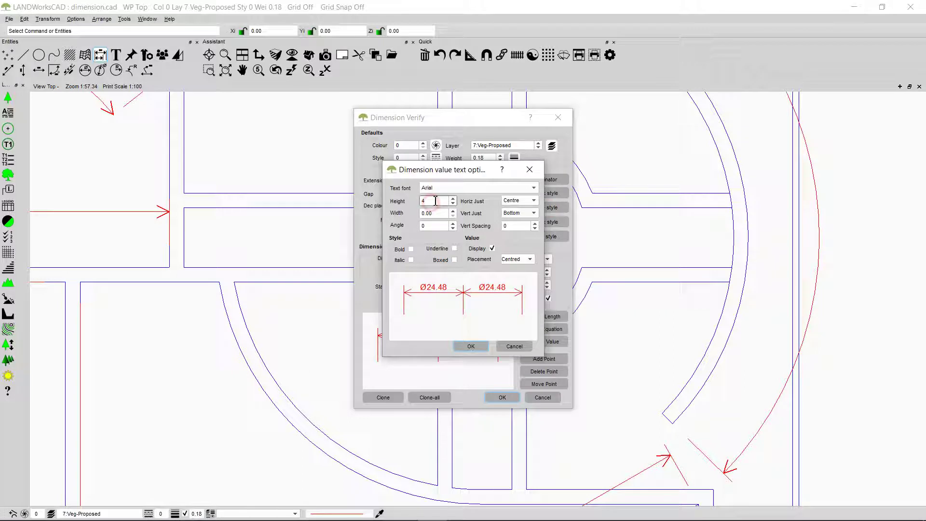
left_click(471, 346)
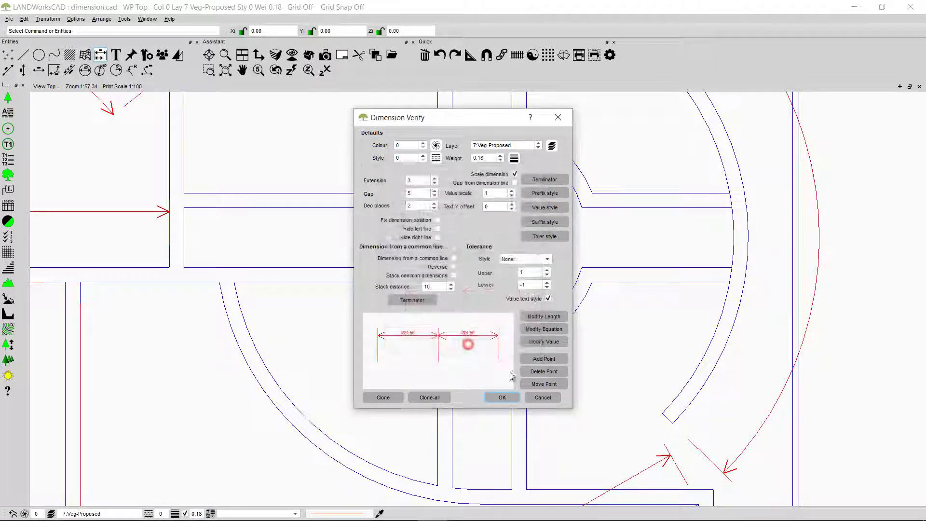
left_click(502, 397)
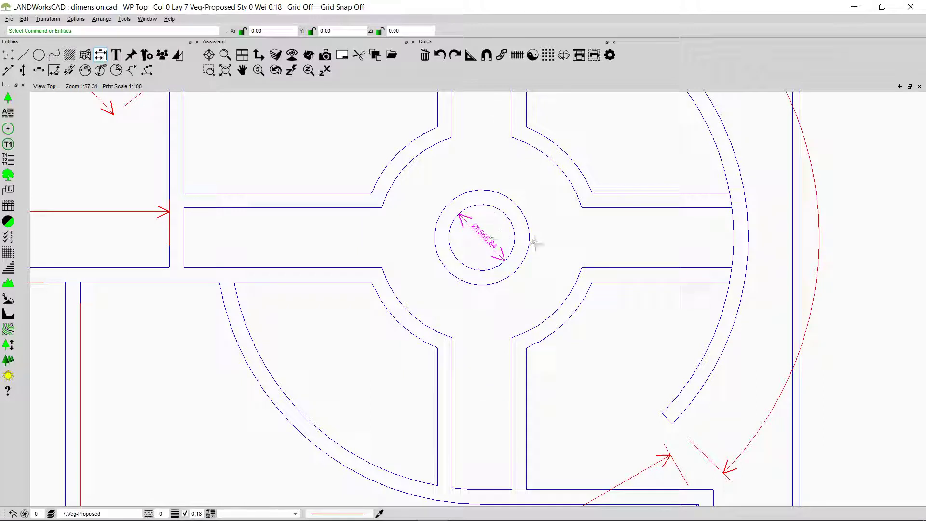
Add a leader-style diameter dimension to the same inner circle, with its text placed outside the outer ring
left_click(100, 70)
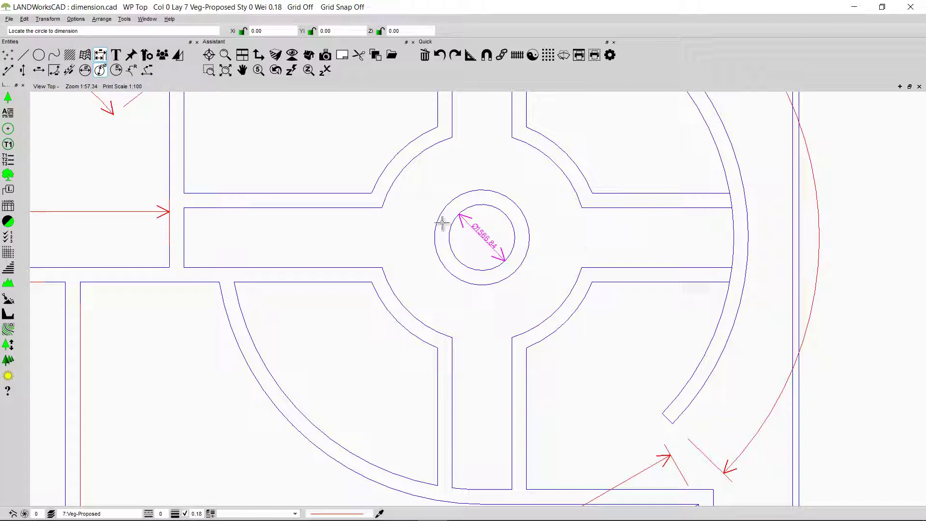
left_click(509, 217)
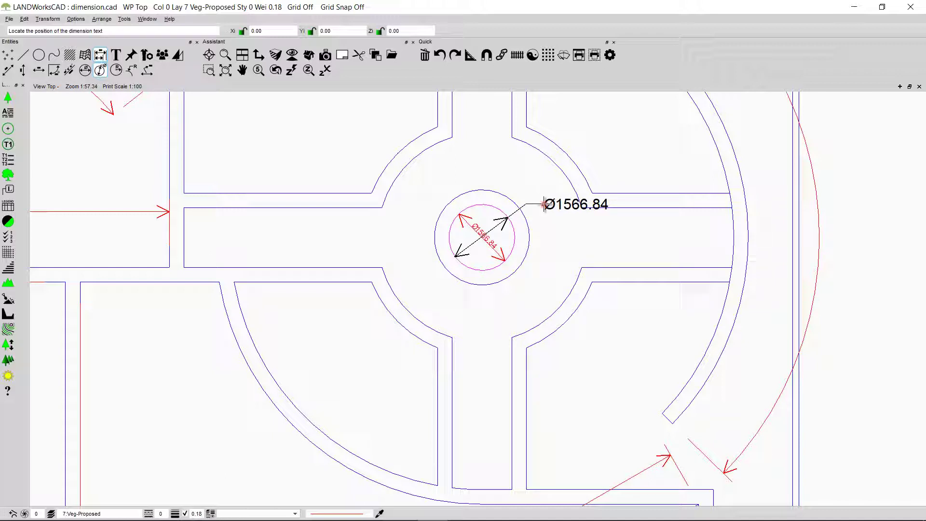
left_click(544, 205)
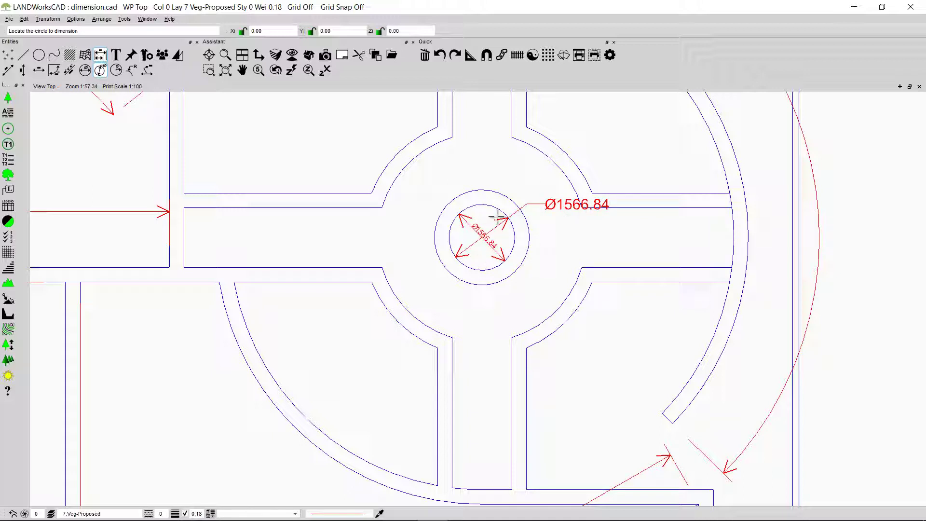
Add a radius dimension to the inner line of the circular garden's large lower-left arc
middle_click_drag(497, 217, 536, 201)
left_click(116, 71)
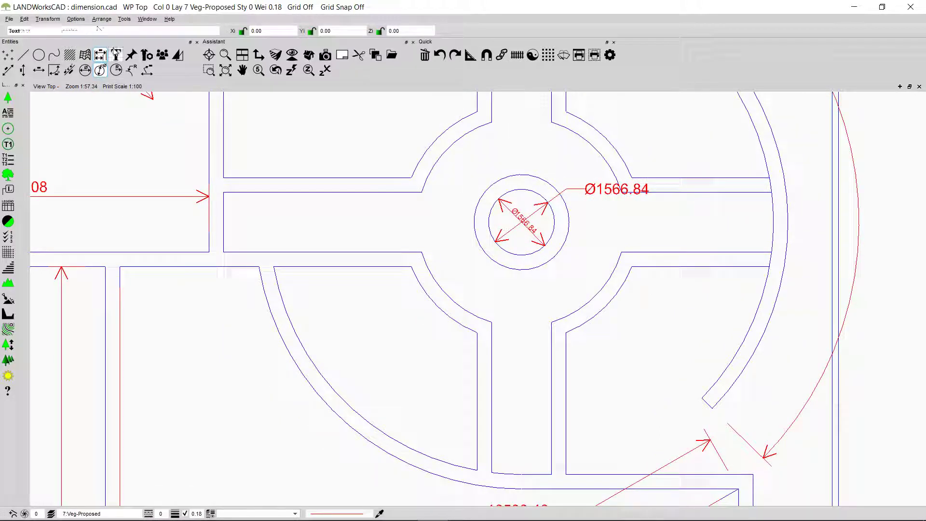
left_click(117, 71)
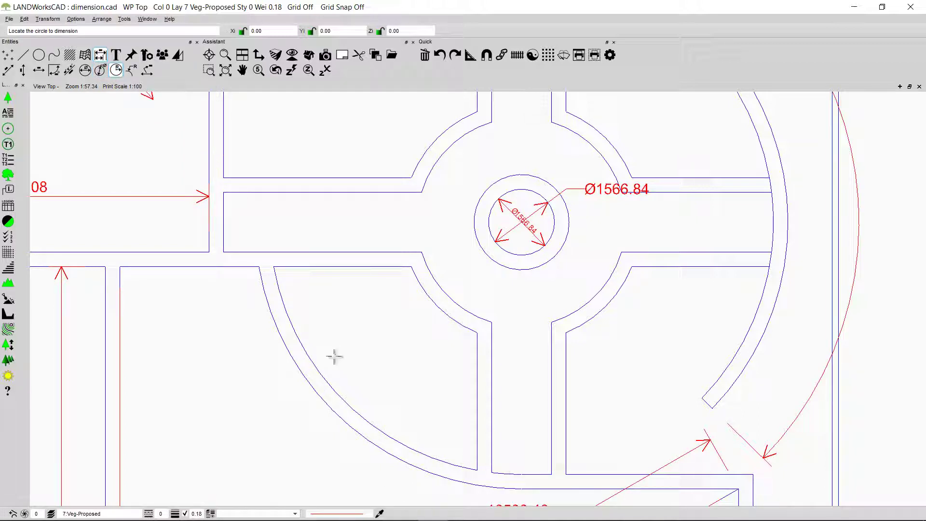
left_click(319, 372)
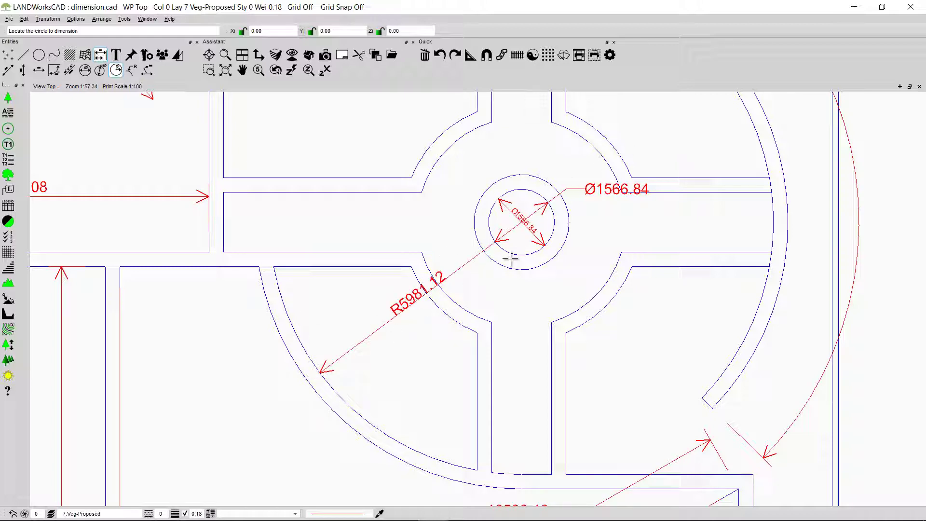
Add a radius dimension to the inner edge of the small brick ring inside the round feature of the narrow garden
middle_click_drag(197, 404, 636, 290)
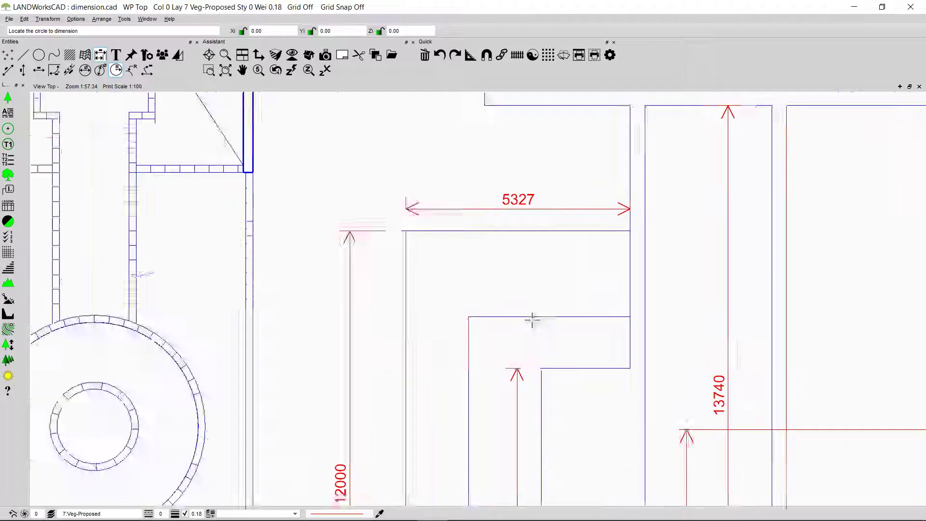
middle_click_drag(534, 320, 658, 232)
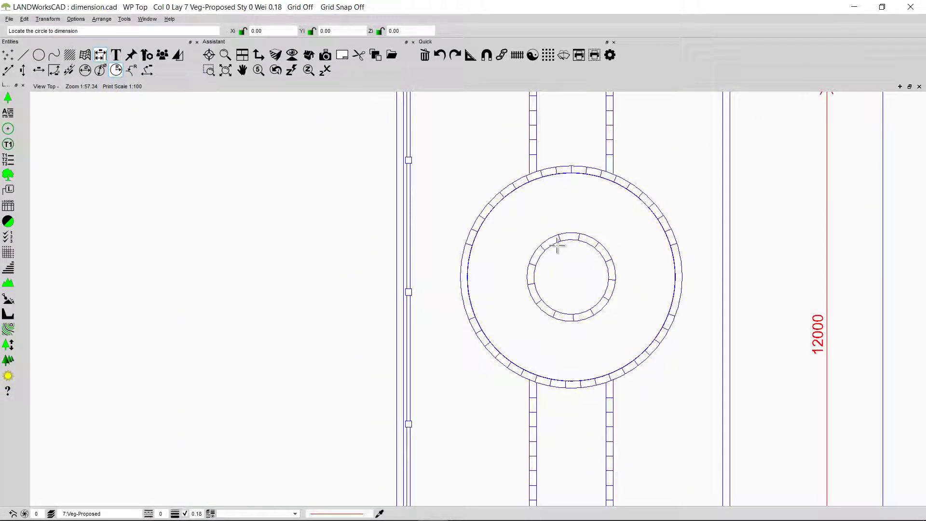
left_click(534, 278)
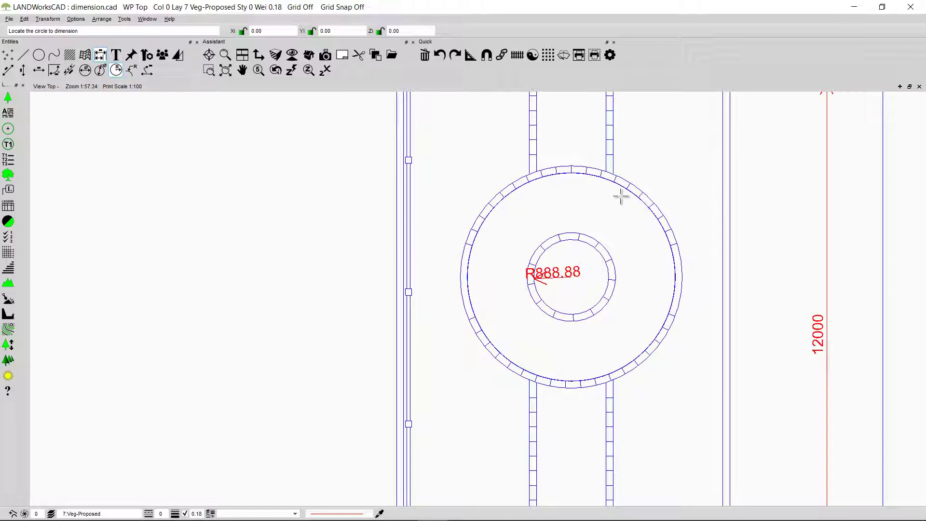
Add a leader-style radius dimension to the outer edge of the same small brick ring, with its text placed up and to the right
left_click(130, 71)
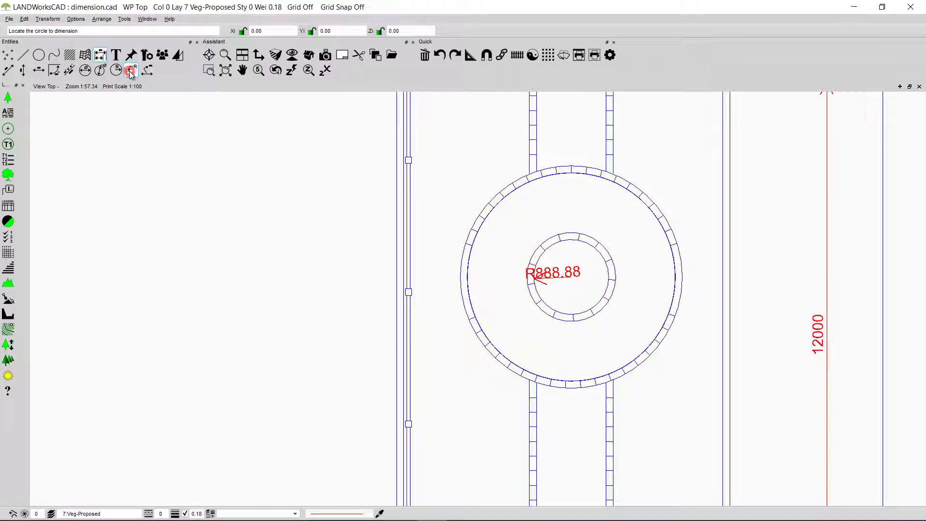
left_click(606, 248)
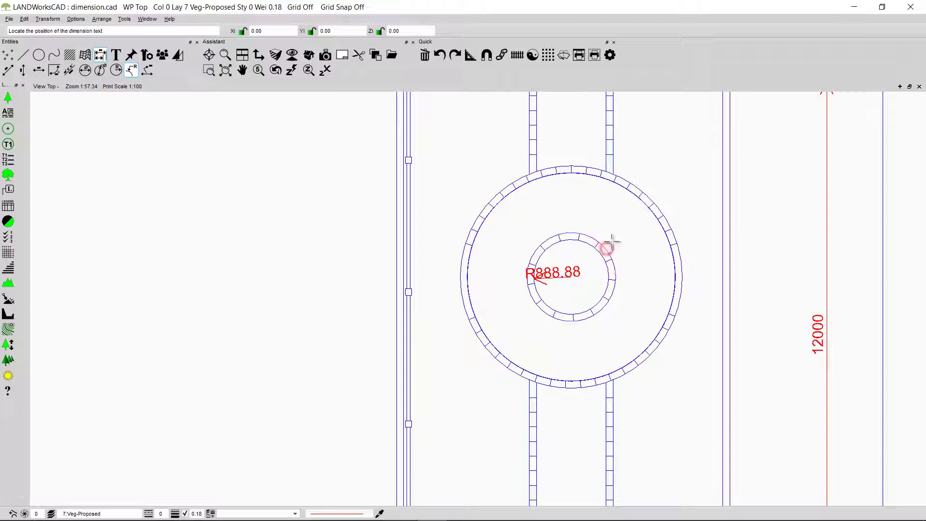
left_click(654, 230)
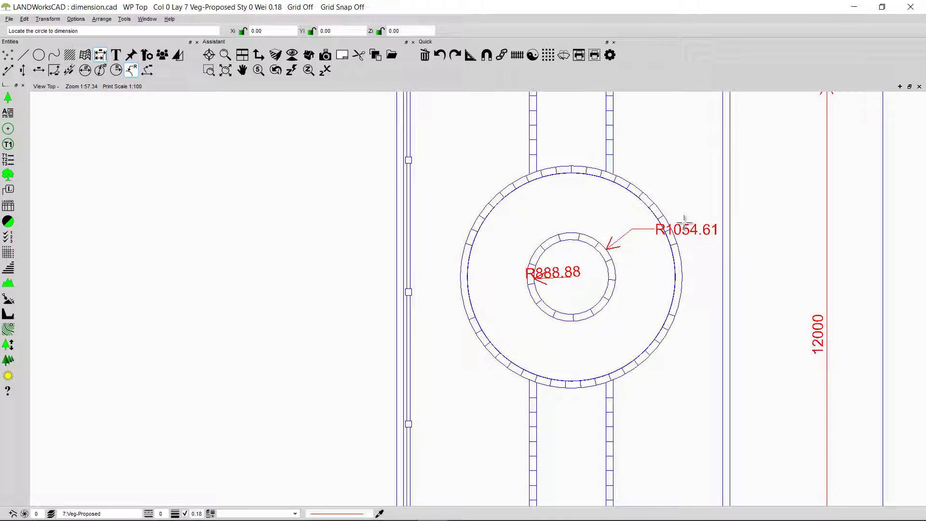
Move the text of the small ring's inner radius dimension to just below its arrow line
left_click(150, 71)
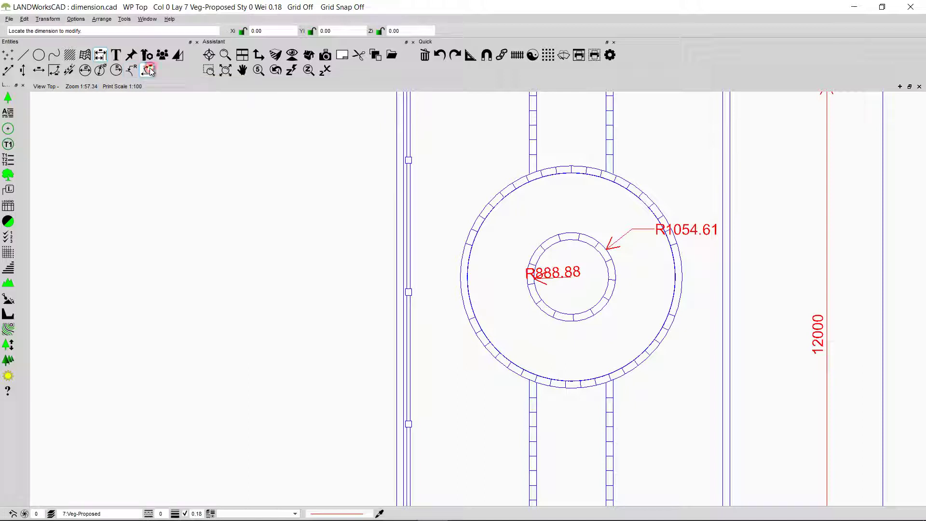
left_click(557, 274)
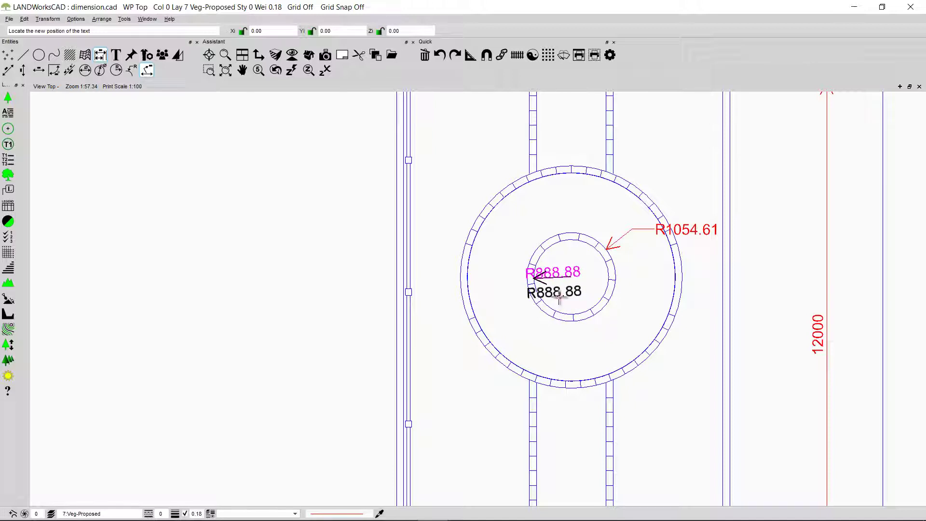
left_click(558, 298)
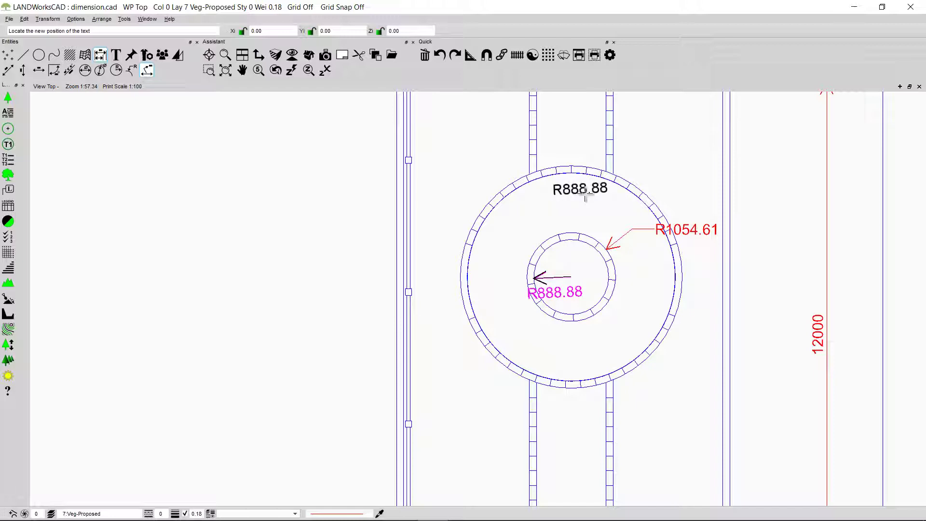
key("Escape")
Set the value text's vertical justification to Centre for the horizontal 5327 dimension above the L-shaped border
scroll(534, 248, "down", 3)
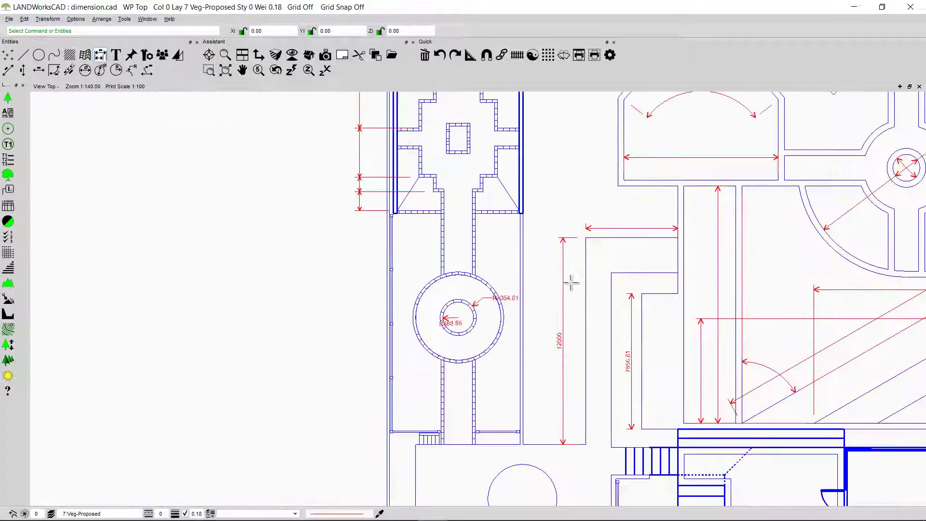
double_click(634, 223)
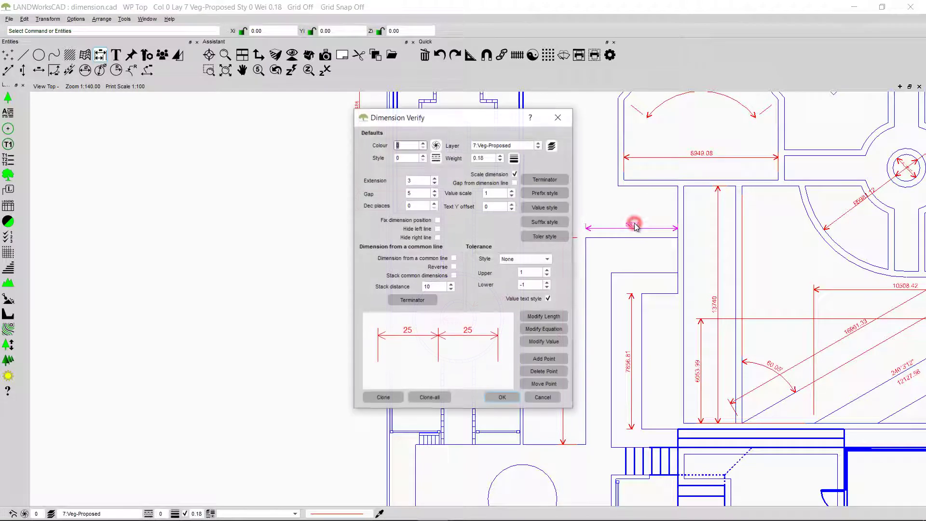
left_click(558, 207)
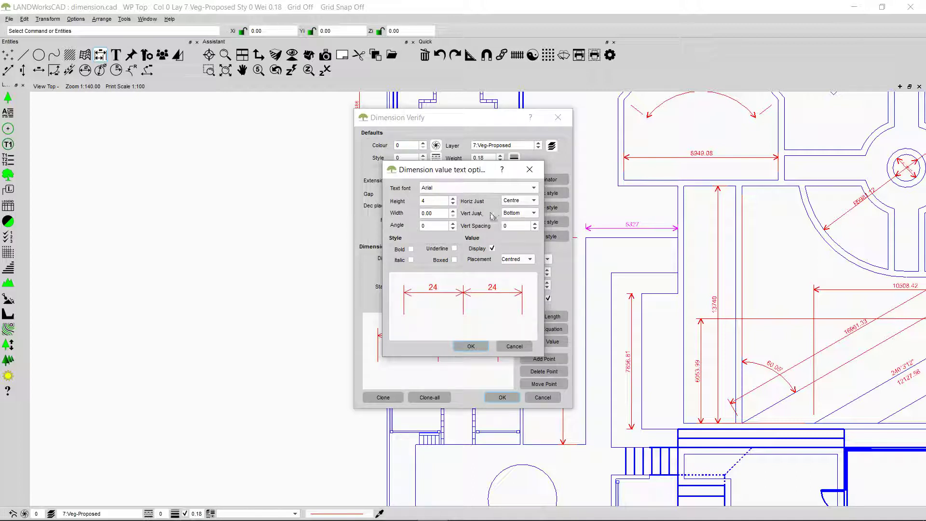
left_click(534, 214)
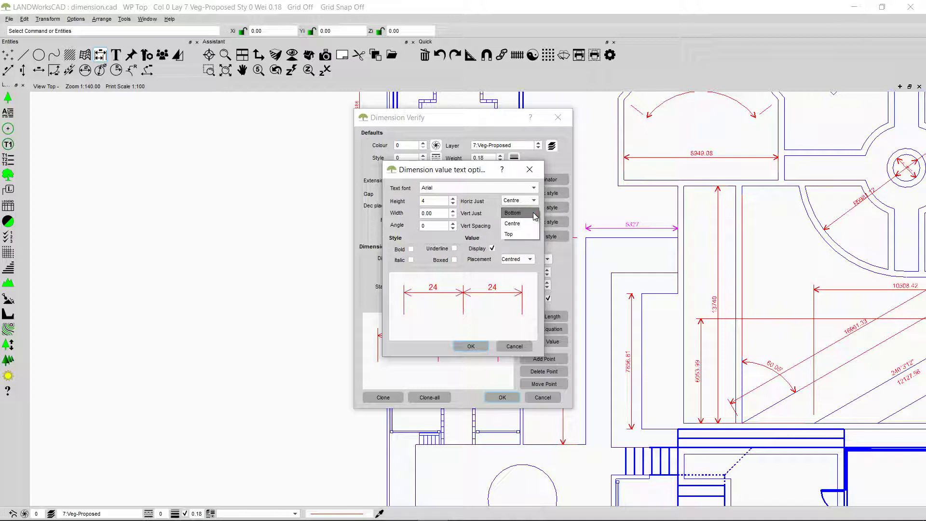
left_click(518, 224)
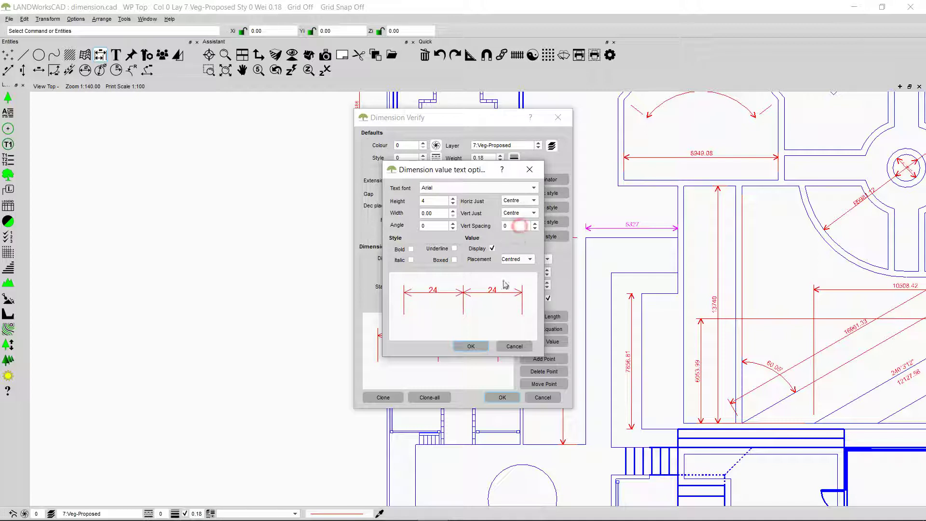
left_click(487, 346)
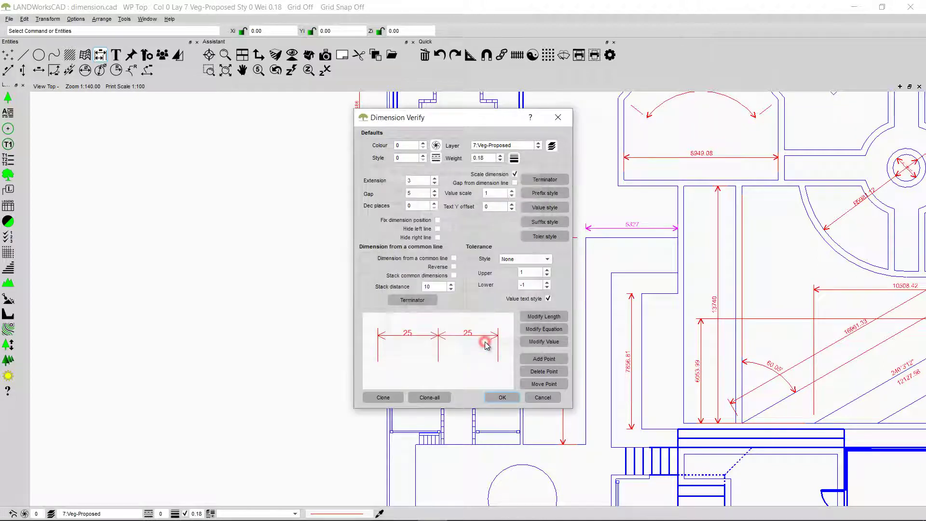
left_click(500, 398)
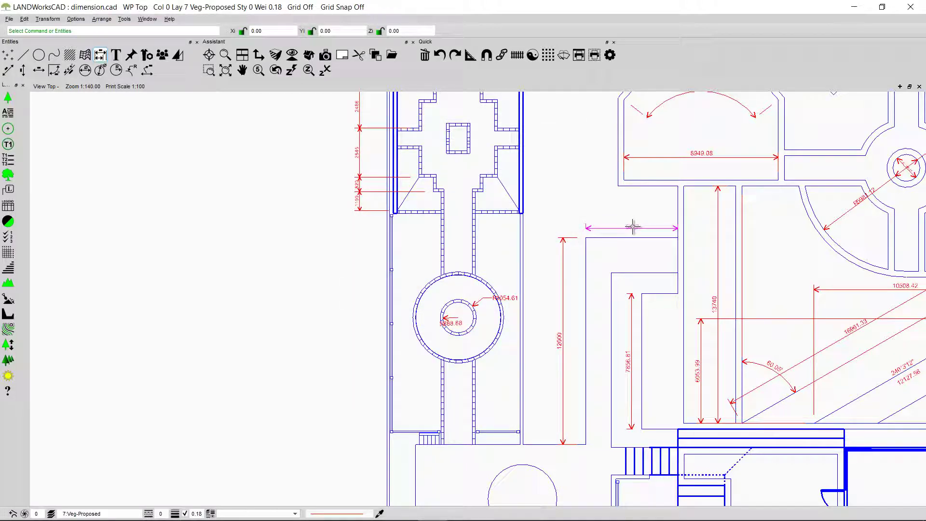
scroll(633, 227, "down", 5)
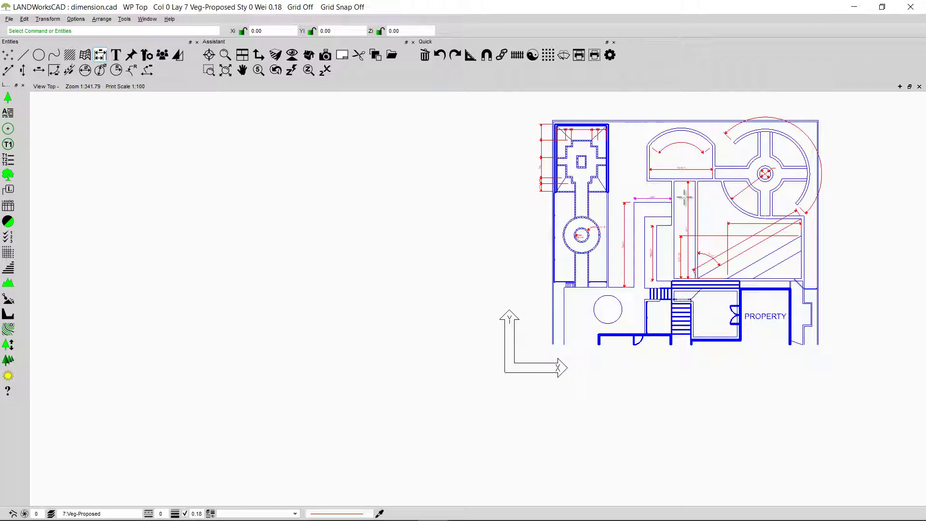
mouse_move(685, 197)
middle_mouse_down()
mouse_move(398, 258)
mouse_move(463, 267)
mouse_move(444, 261)
middle_mouse_up()
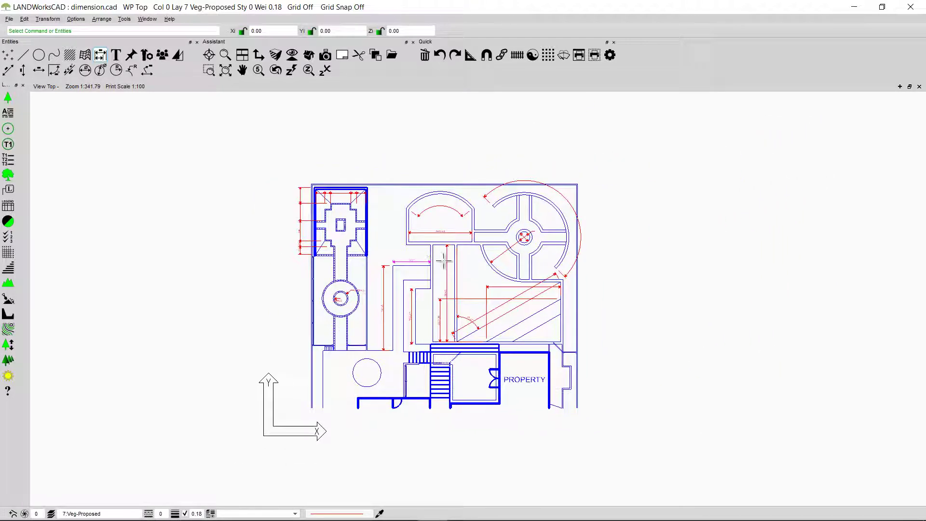